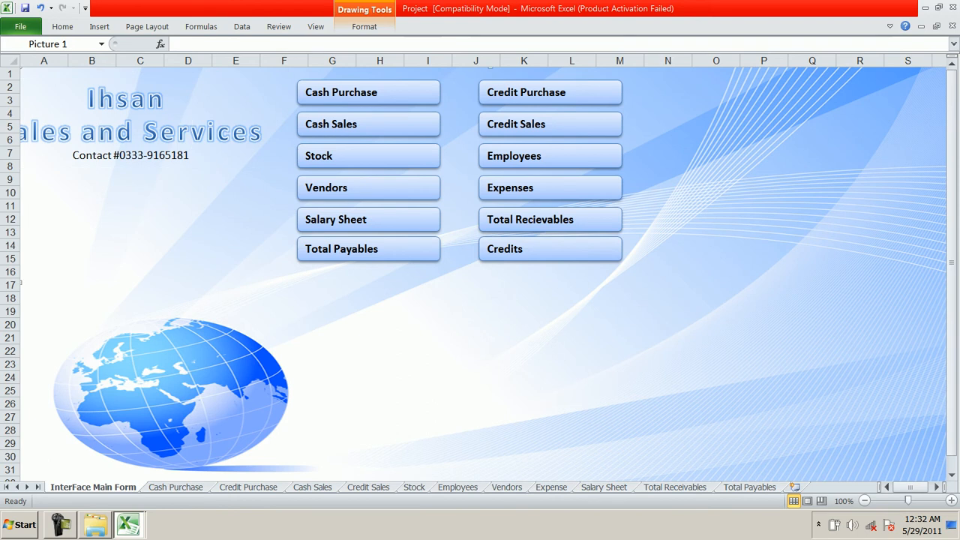
# Step: Follow the main form's Cash Purchase link to view that sheet and return to the main form
pyautogui.moveTo(419, 322); pyautogui.dragTo(422, 323)
pyautogui.hotkey('ctrl', 'z')
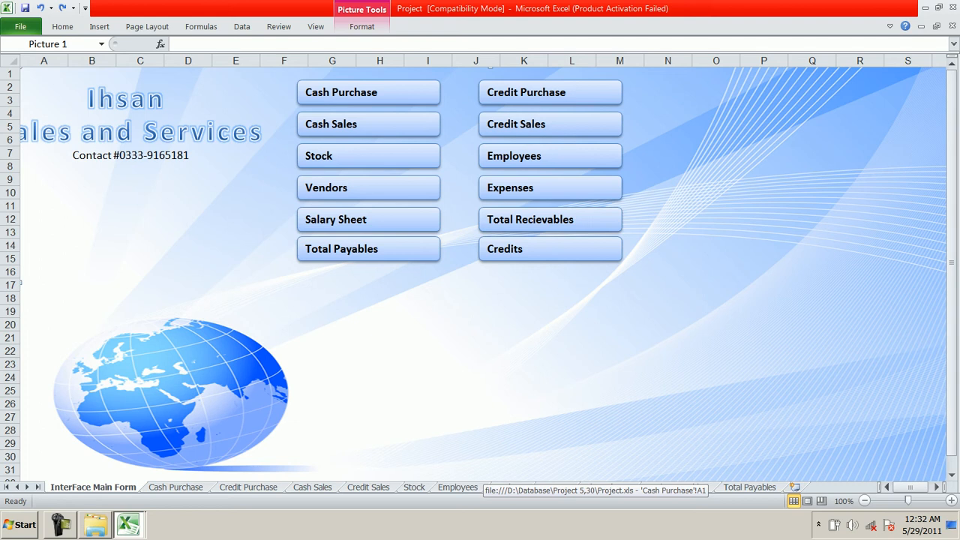
pyautogui.click(368, 93)
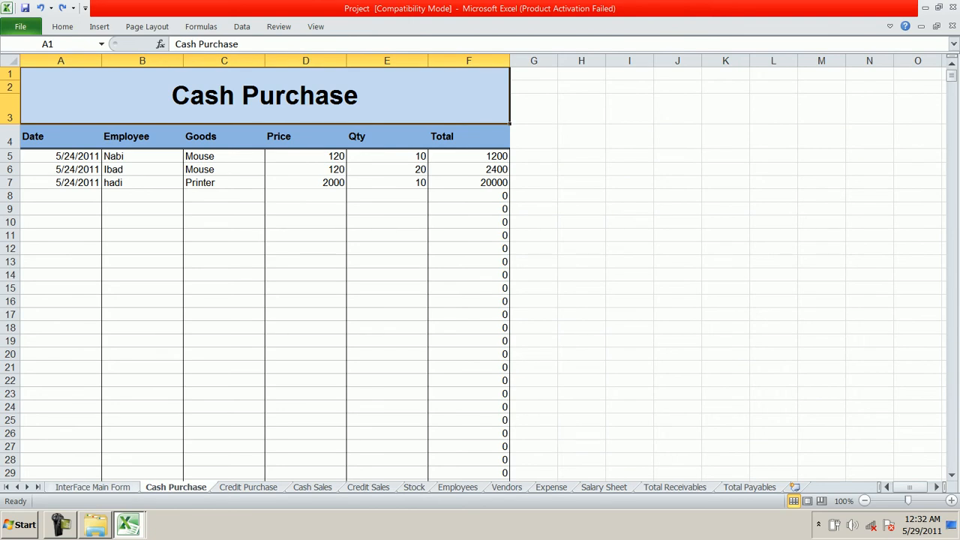
pyautogui.click(93, 488)
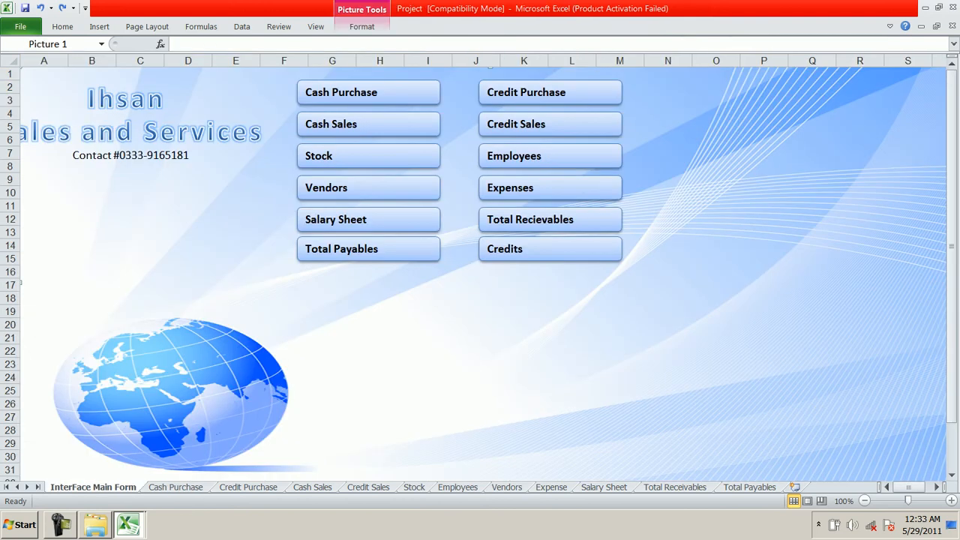
pyautogui.click(368, 92)
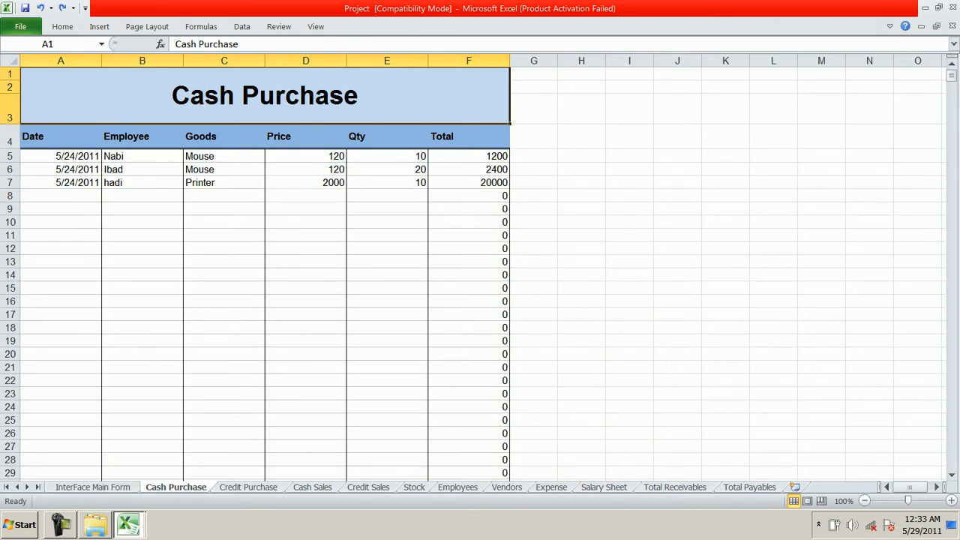
pyautogui.click(93, 487)
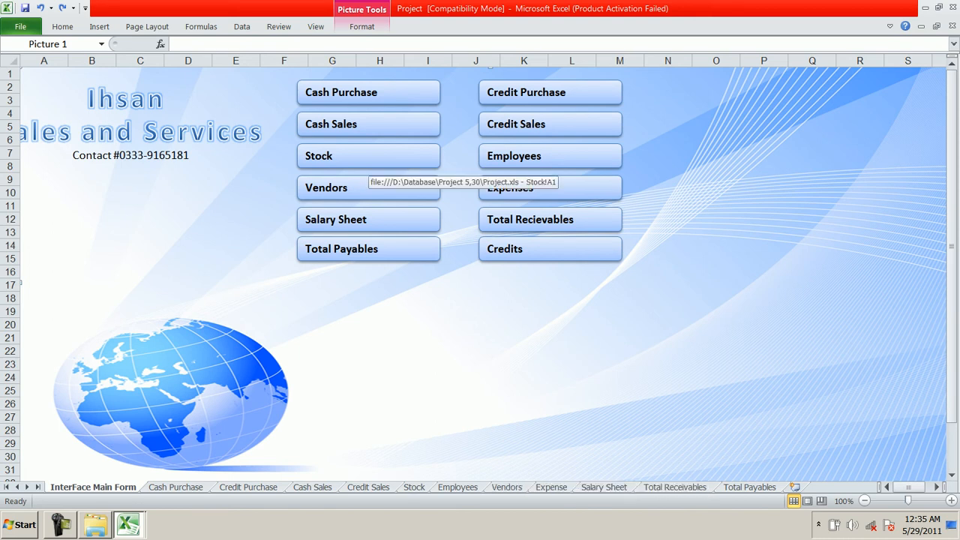
# Step: Visit the Cash Purchase, Credit Purchase, Cash Sales and Credit Sales sheets through their links on the main form
pyautogui.click(368, 92)
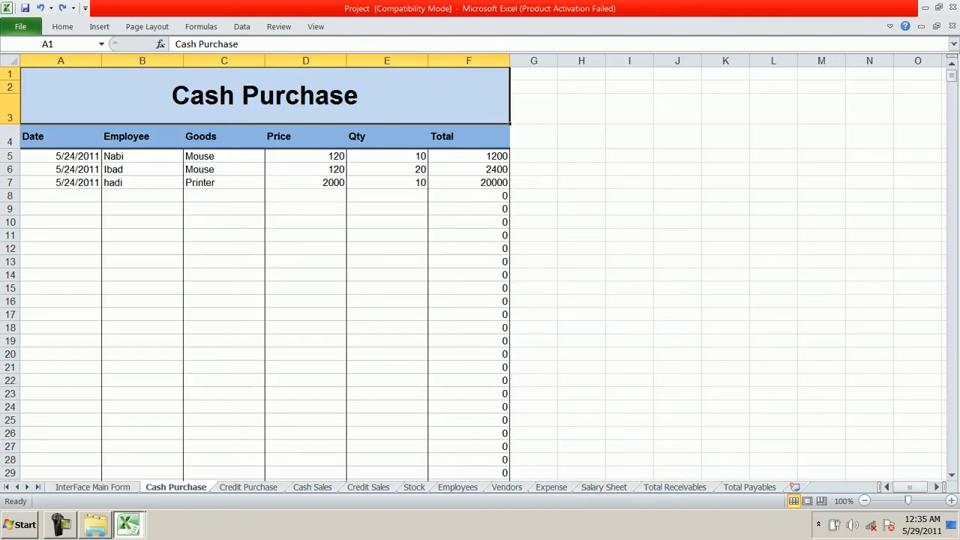
pyautogui.click(92, 487)
pyautogui.click(550, 93)
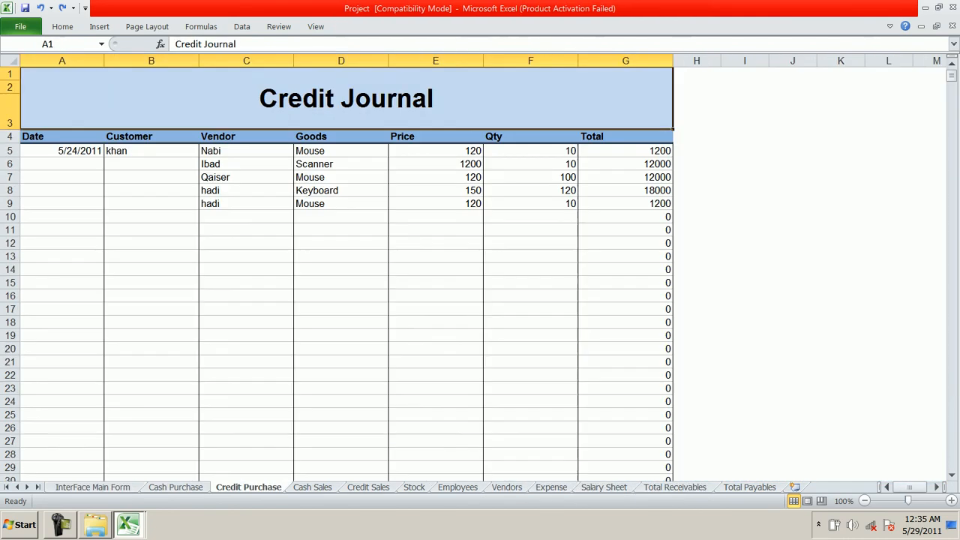
pyautogui.click(92, 488)
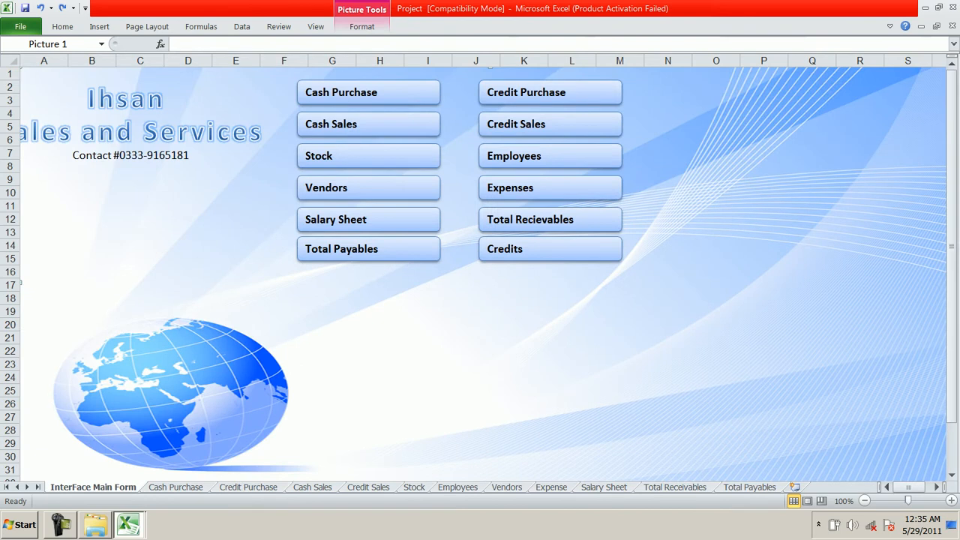
pyautogui.click(342, 124)
pyautogui.click(92, 487)
pyautogui.click(550, 124)
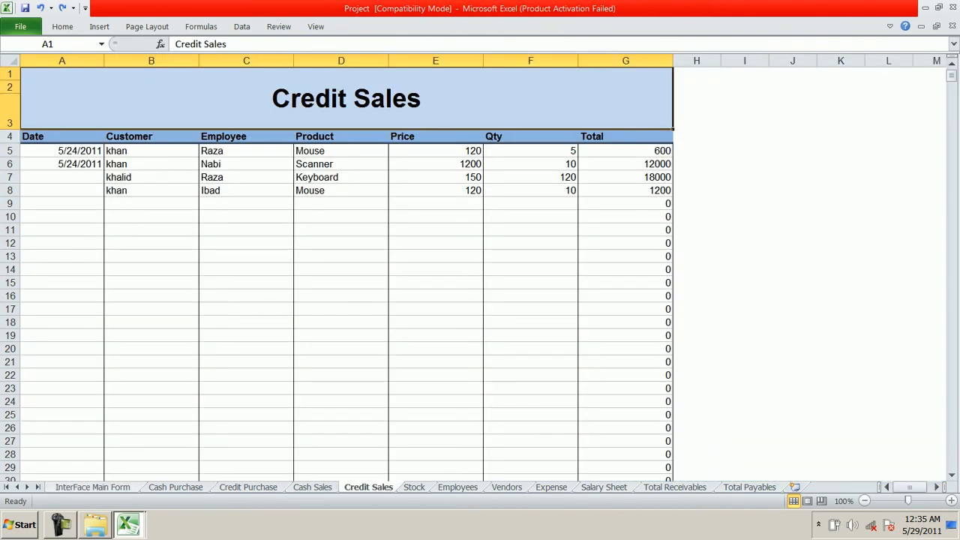
# Step: Open the Stock sheet from the main form and examine the Qty formula for Mouse in D5
pyautogui.click(92, 487)
pyautogui.click(368, 155)
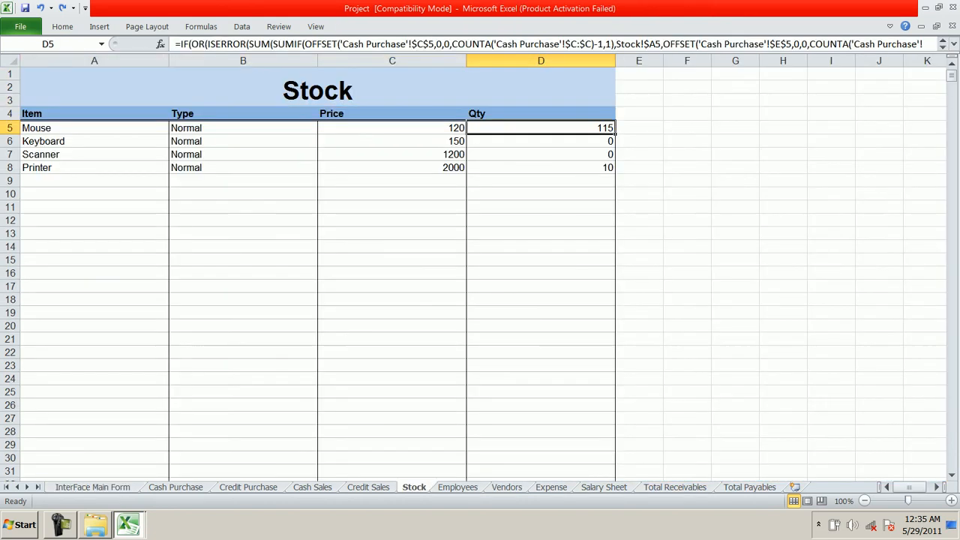
pyautogui.doubleClick(513, 127)
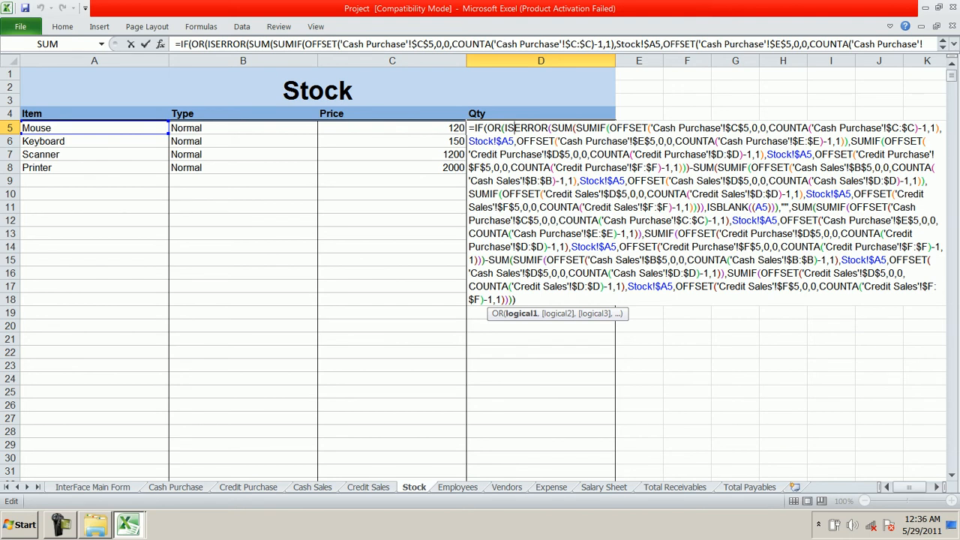
pyautogui.press('Return')
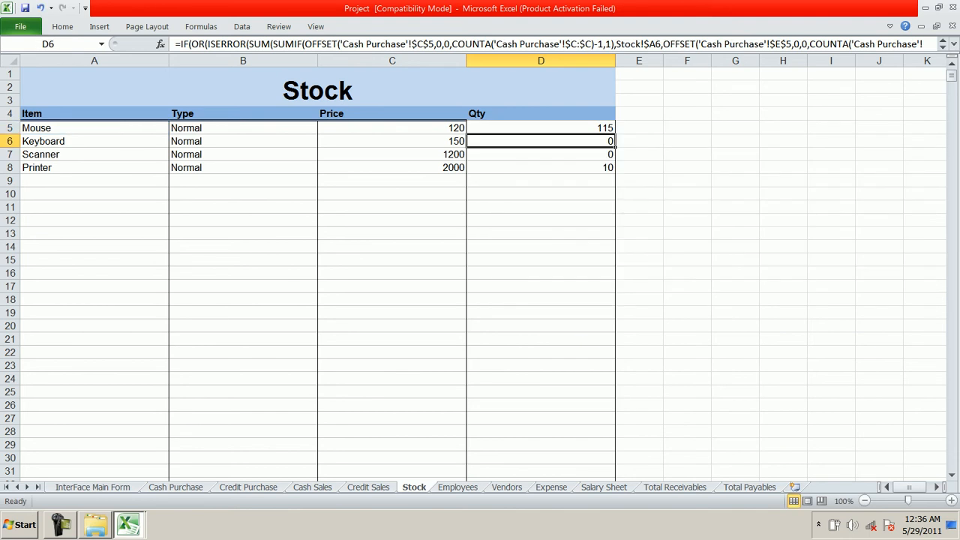
# Step: Enter the current date, 5/29/2011, in cell A8 of the Cash Purchase sheet
pyautogui.click(175, 487)
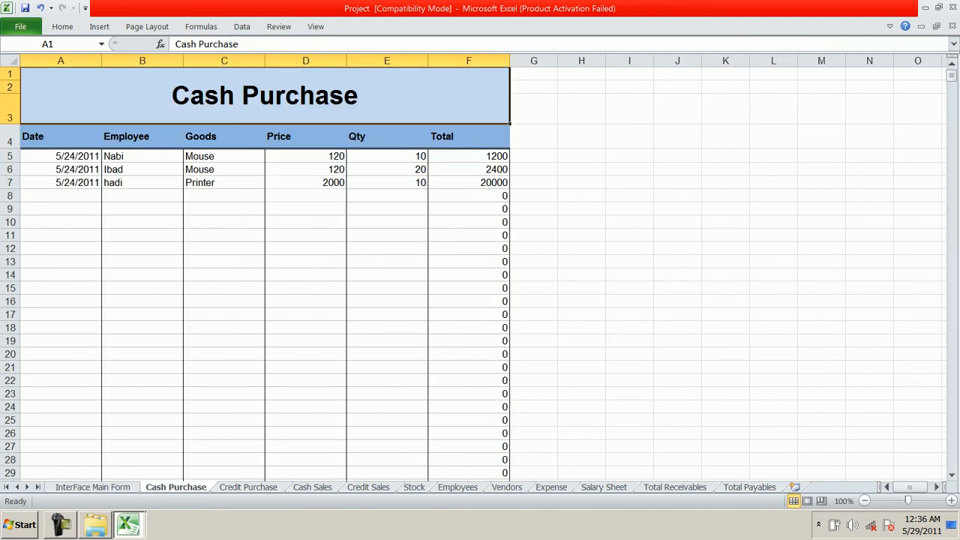
pyautogui.click(61, 183)
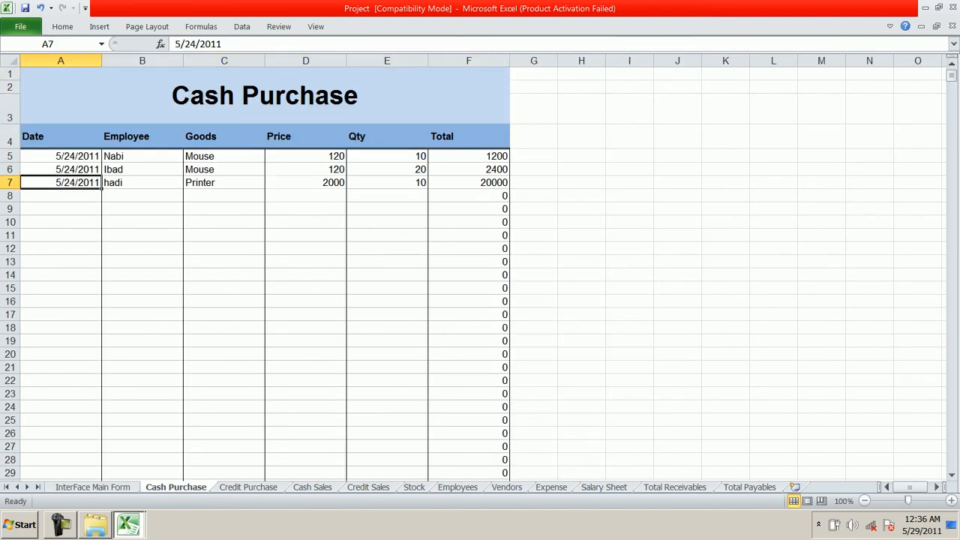
pyautogui.click(61, 196)
pyautogui.hotkey('ctrl', ';')
pyautogui.press('Tab')
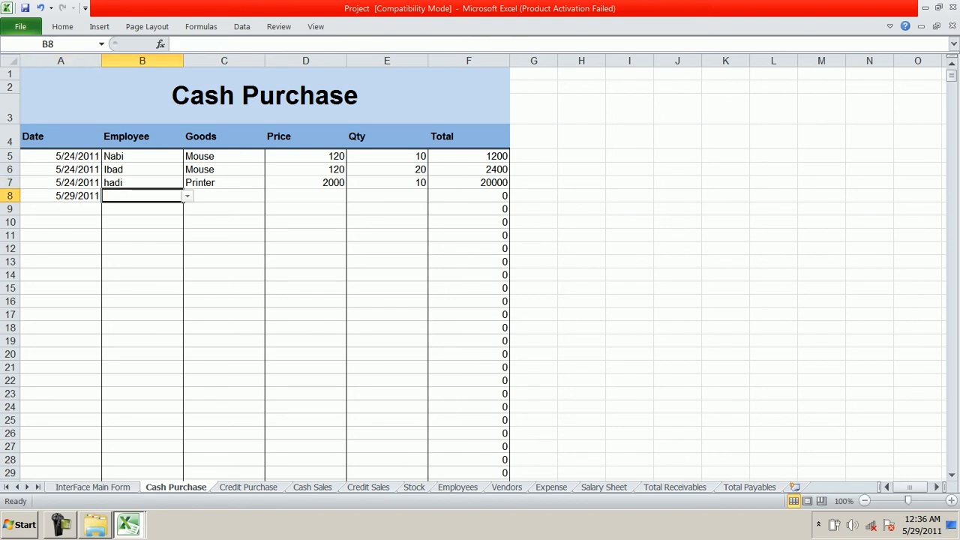
# Step: Choose the last employee in the list for cell B8 of the new cash purchase
pyautogui.hotkey('alt', 'Down')
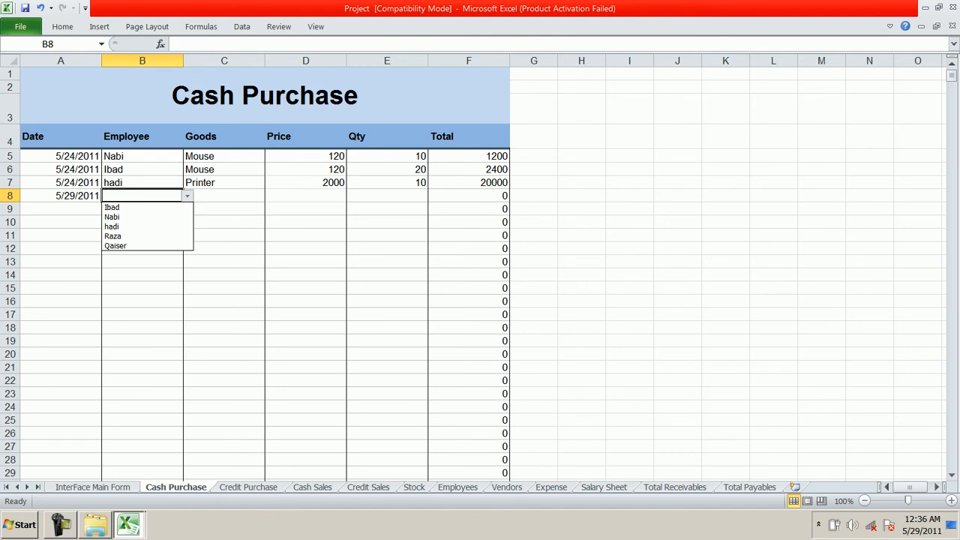
pyautogui.press('Down')
pyautogui.press('Down')
pyautogui.press('Down')
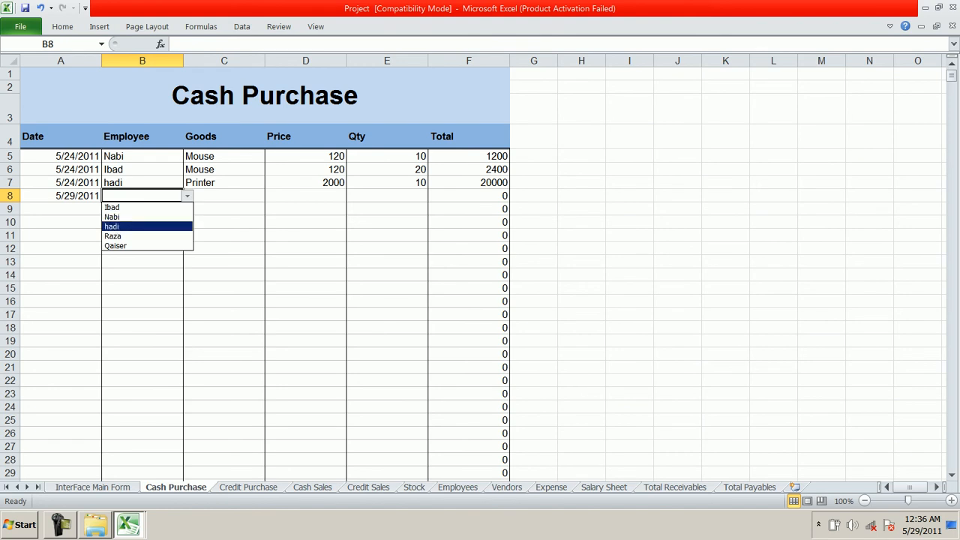
pyautogui.press('Up')
pyautogui.press('Down')
pyautogui.press('Down')
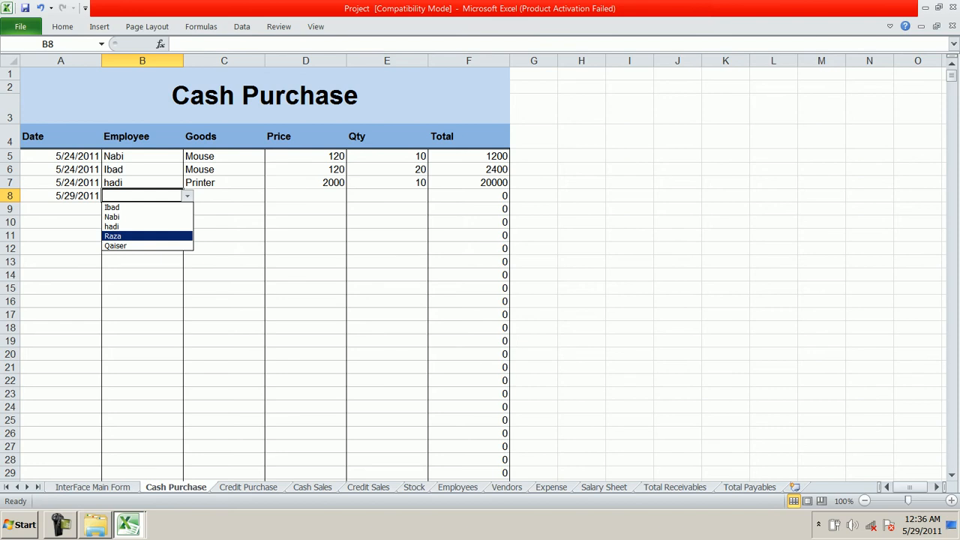
pyautogui.press('Down')
pyautogui.press('Return')
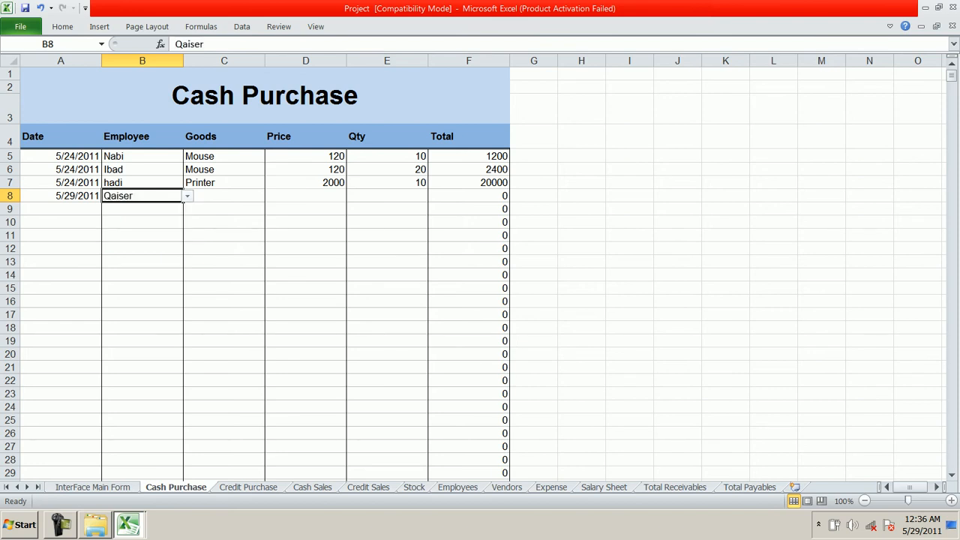
# Step: Choose Mouse as the goods in C8 and check the Mouse quantity on the Stock sheet
pyautogui.press('Tab')
pyautogui.hotkey('alt', 'Down')
pyautogui.press('Down')
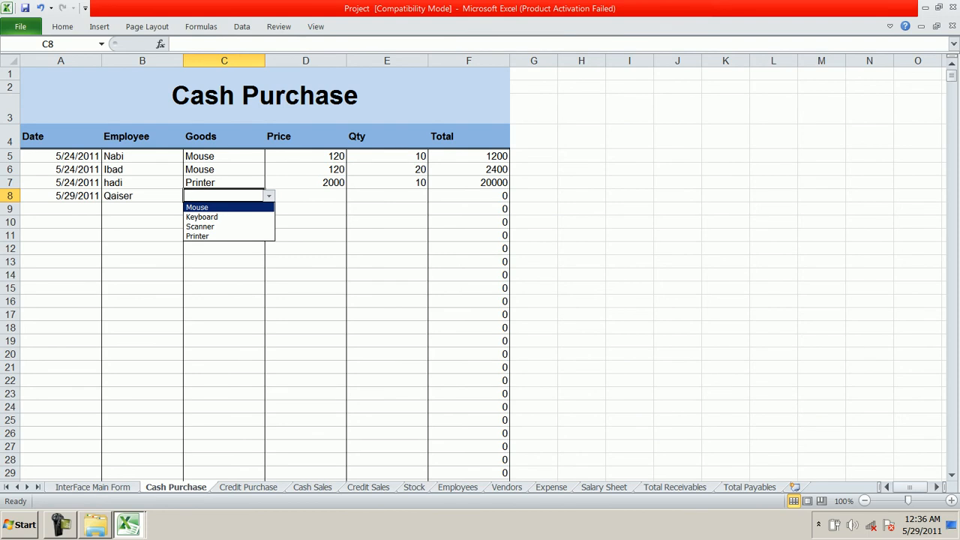
pyautogui.press('Return')
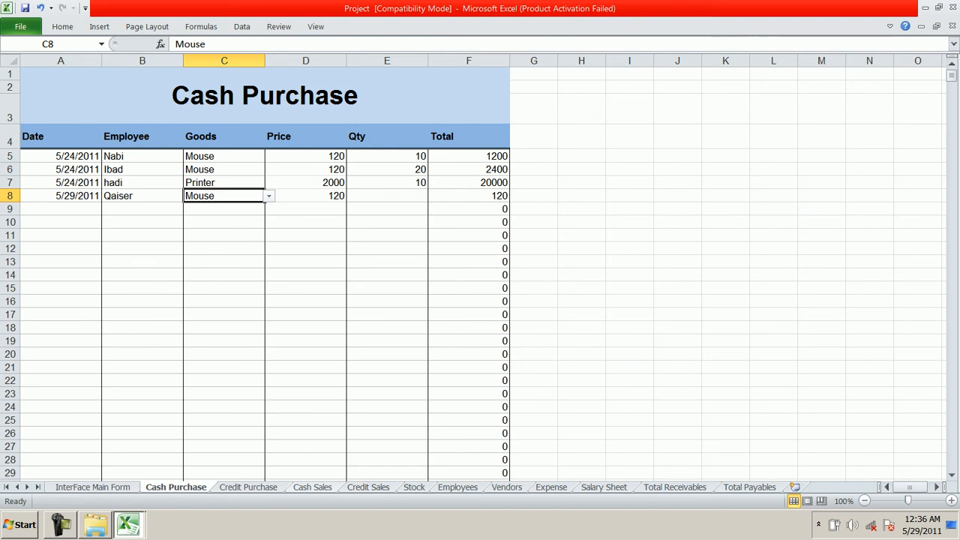
pyautogui.click(414, 487)
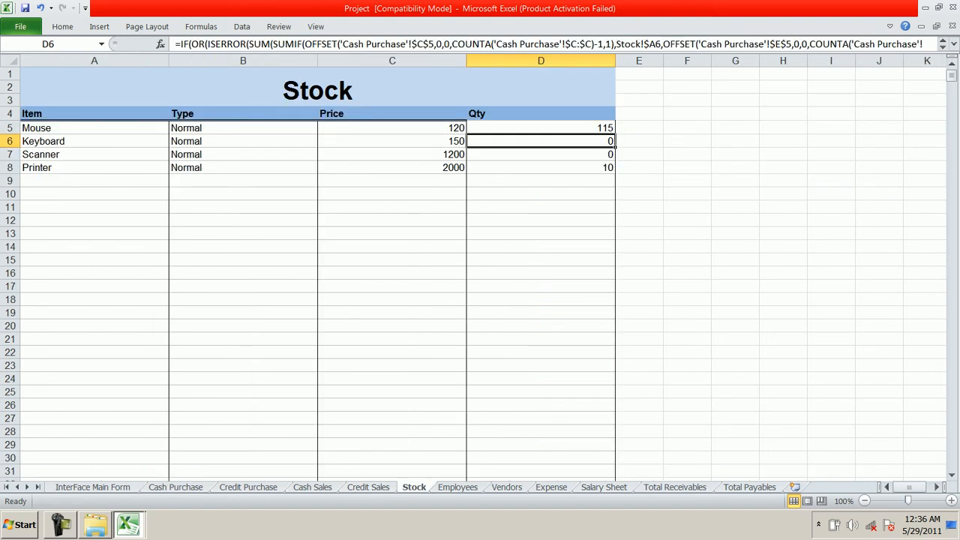
pyautogui.click(541, 128)
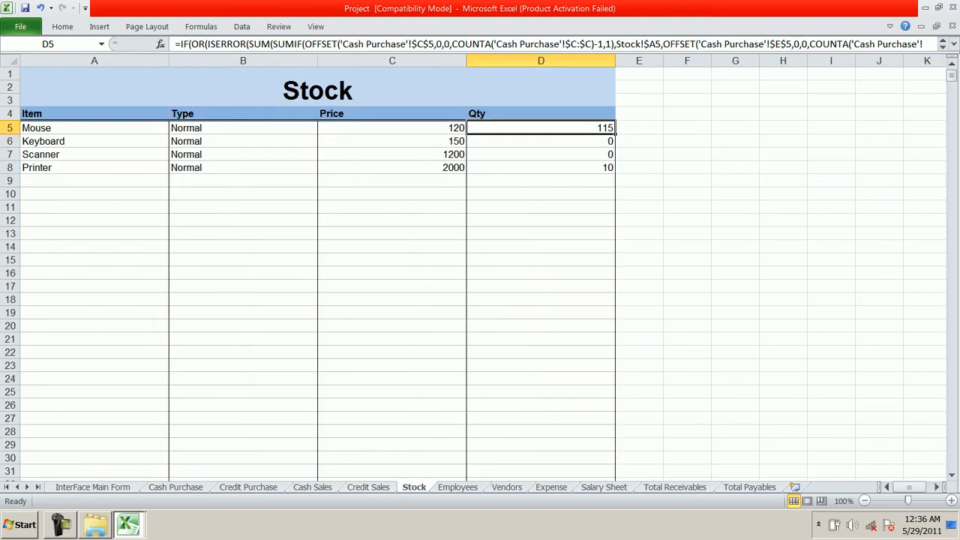
# Step: Set the quantity in E8 of the Cash Purchase sheet to 10 and recheck the Mouse quantity on the Stock sheet
pyautogui.click(175, 487)
pyautogui.click(387, 196)
pyautogui.write('10')
pyautogui.press('Tab')
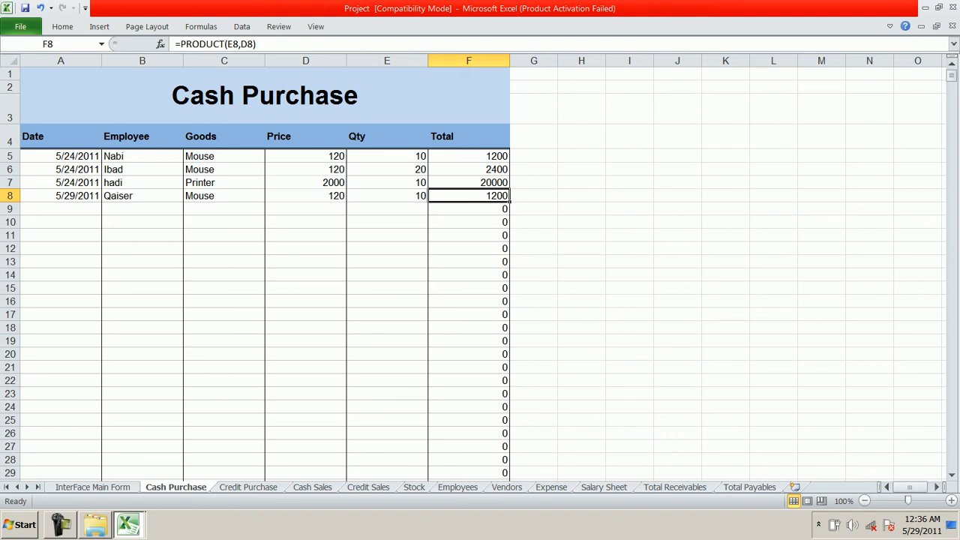
pyautogui.press('Left')
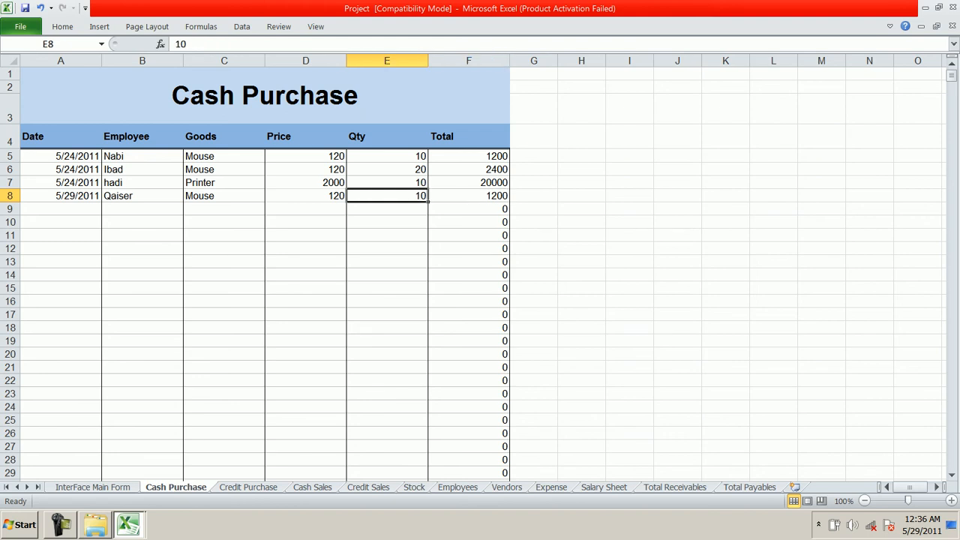
pyautogui.click(414, 487)
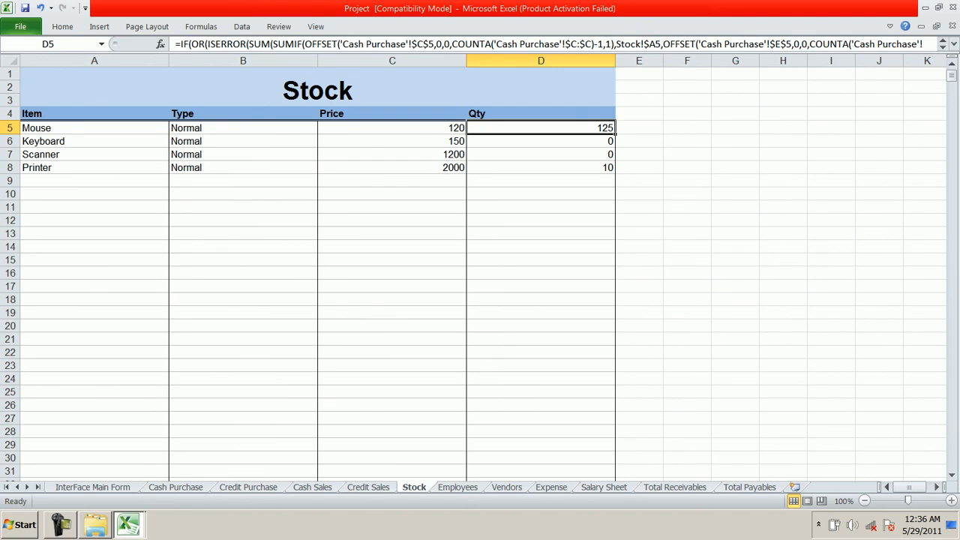
# Step: Enter the current date, 5/29/2011, in cell A10 of the Credit Purchase sheet
pyautogui.click(175, 488)
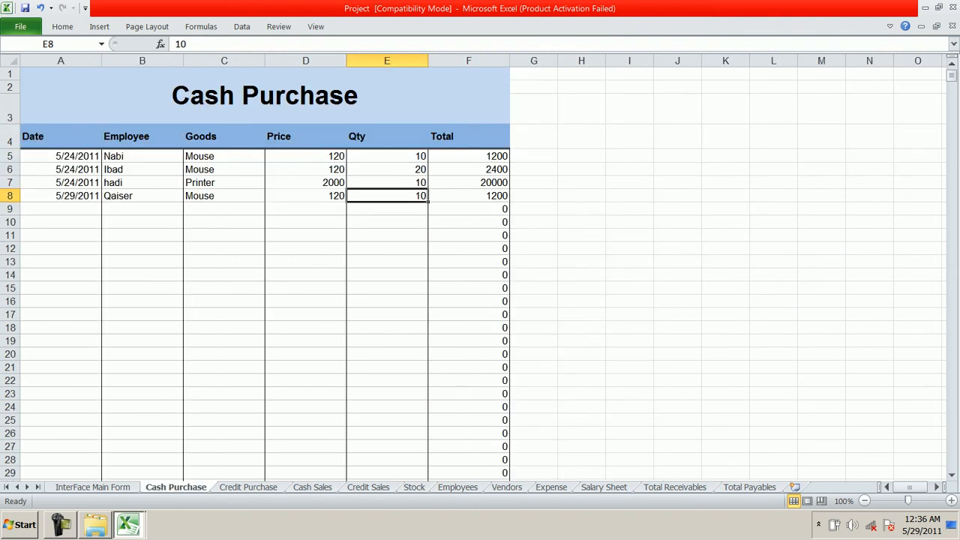
pyautogui.click(248, 487)
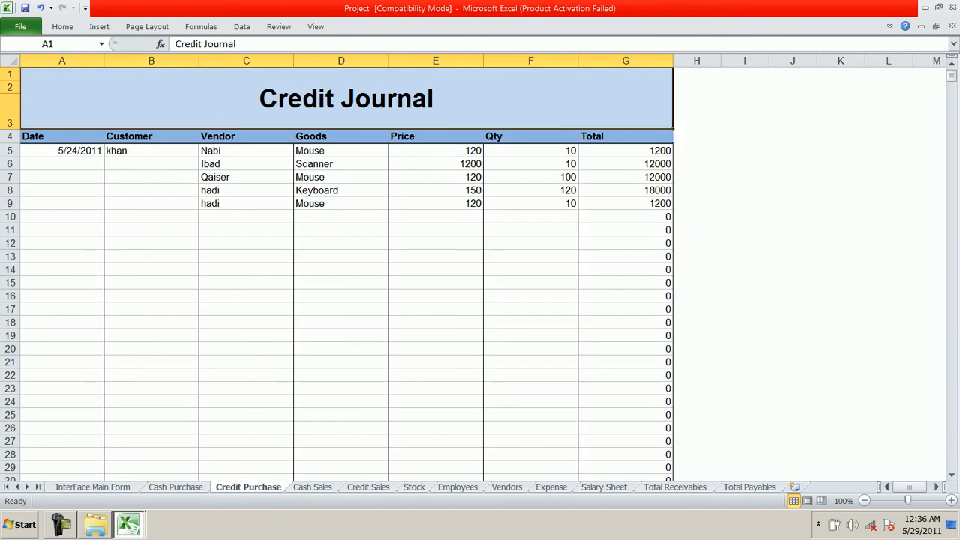
pyautogui.click(62, 231)
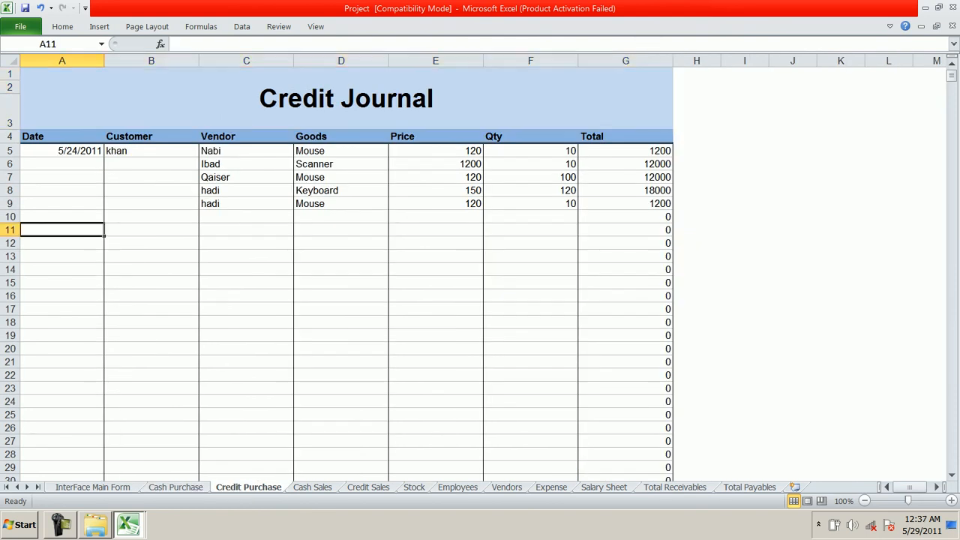
pyautogui.click(62, 217)
pyautogui.hotkey('ctrl', ';')
pyautogui.press('Tab')
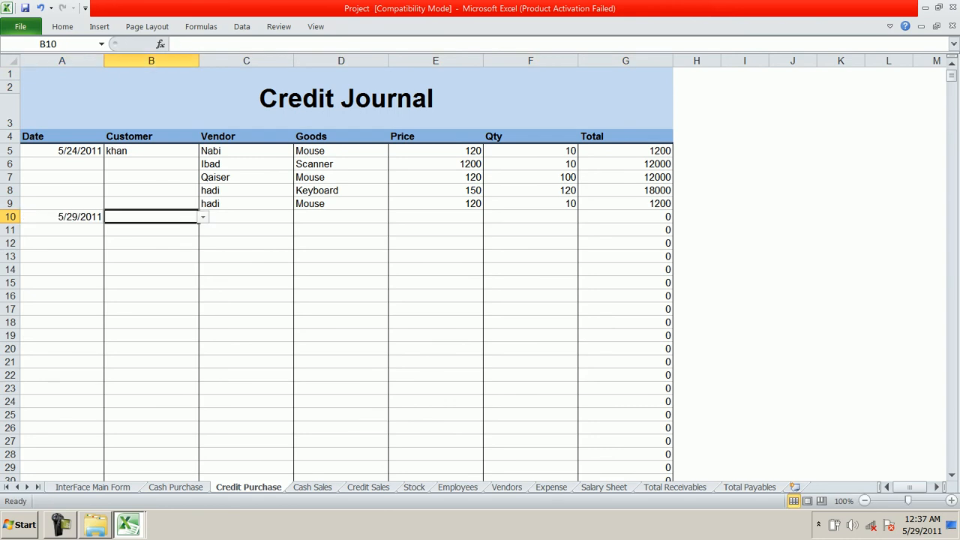
# Step: Choose the first listed name for both the Customer and Vendor cells in row 10
pyautogui.hotkey('alt', 'Down')
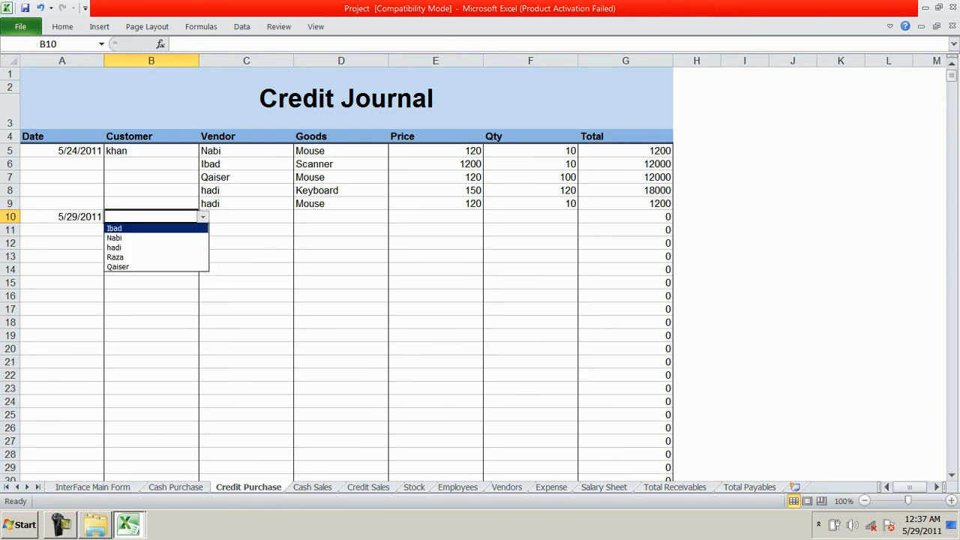
pyautogui.press('Return')
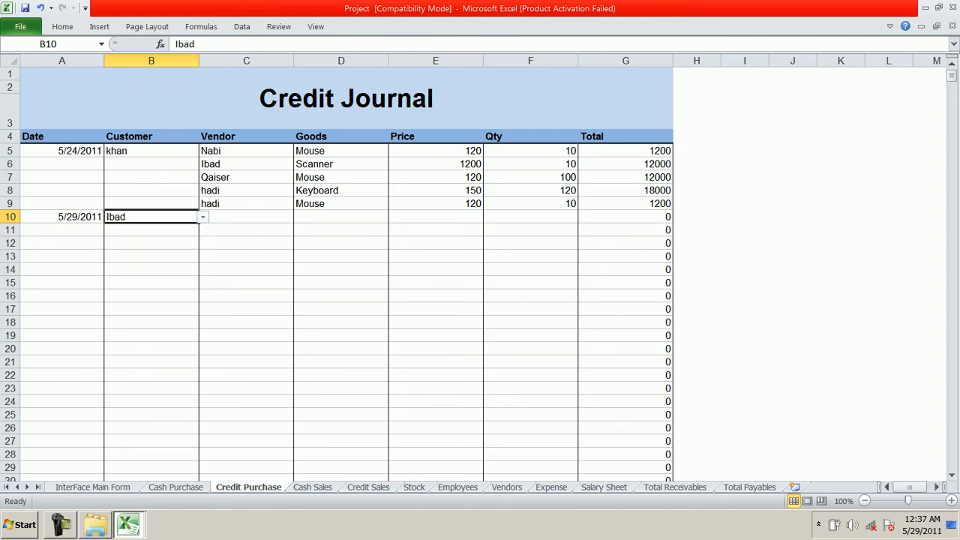
pyautogui.press('Tab')
pyautogui.hotkey('alt', 'Down')
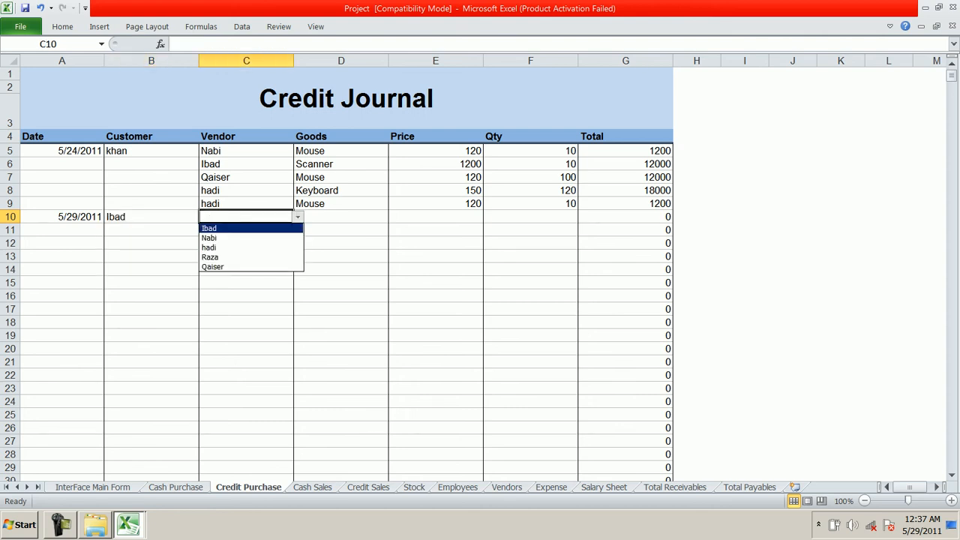
pyautogui.press('Return')
# Step: Change the column heading in B4 of the Credit Purchase sheet from Customer to Employee
pyautogui.click(150, 136)
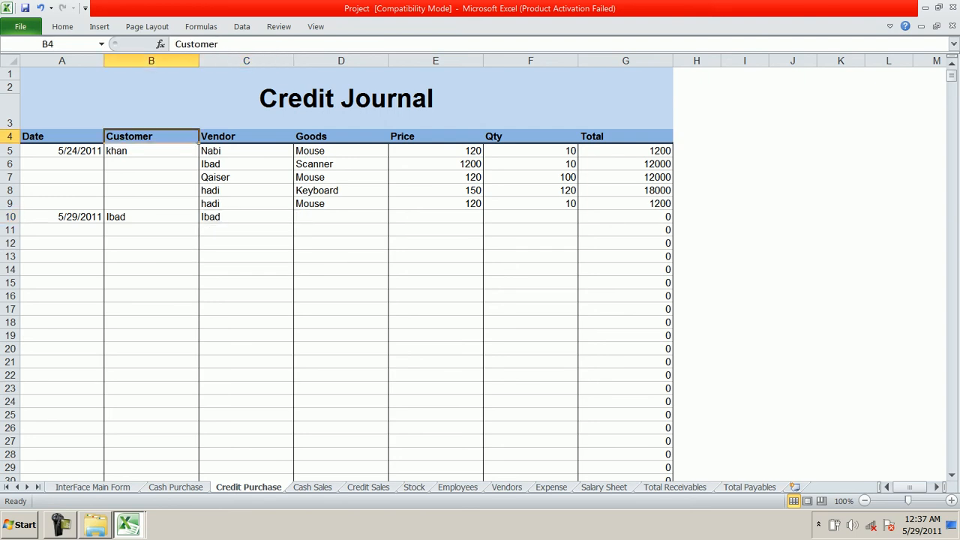
pyautogui.write('Employee')
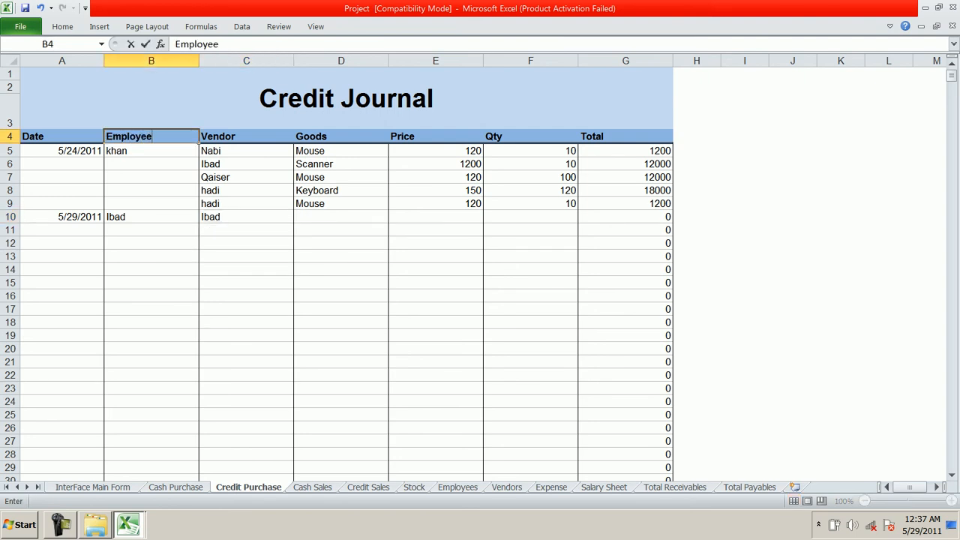
pyautogui.click(246, 217)
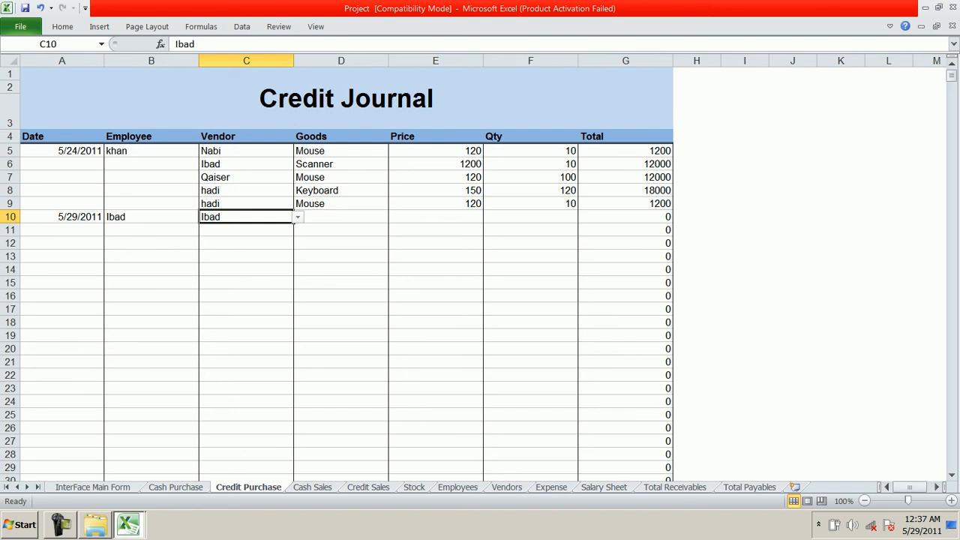
# Step: Choose Mouse in D10 with a quantity of 10 in F10, and check the Mouse quantity on the Stock sheet
pyautogui.click(341, 217)
pyautogui.click(392, 217)
pyautogui.press('Down')
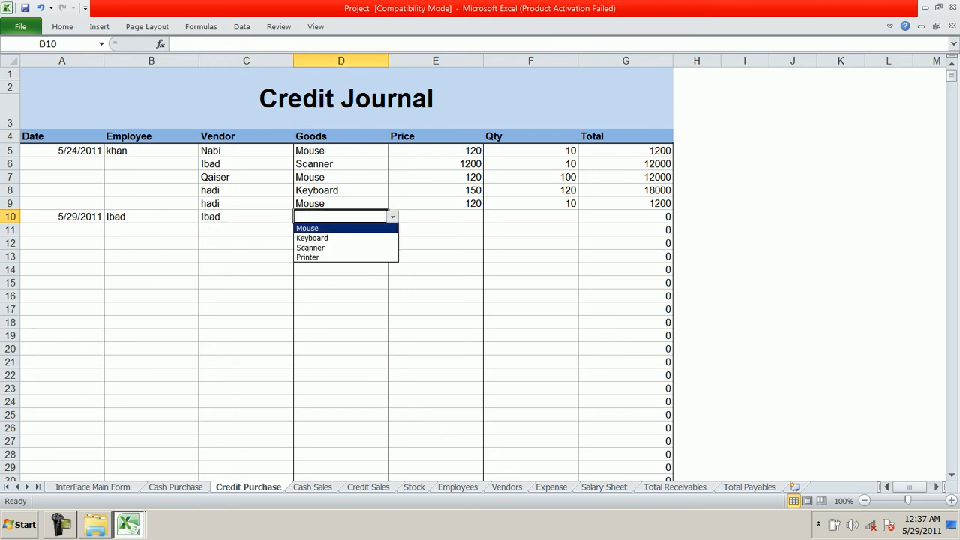
pyautogui.press('Return')
pyautogui.click(530, 217)
pyautogui.write('10')
pyautogui.press('Tab')
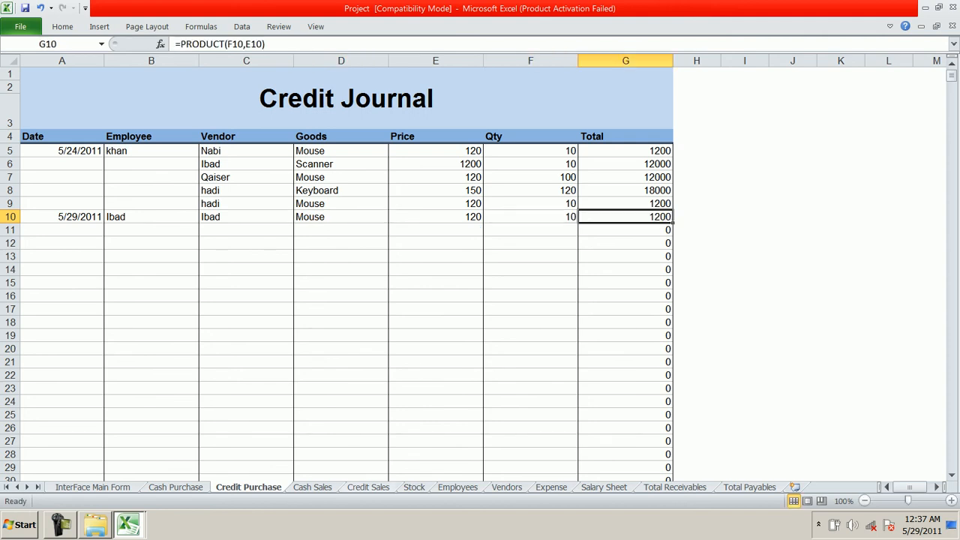
pyautogui.click(414, 487)
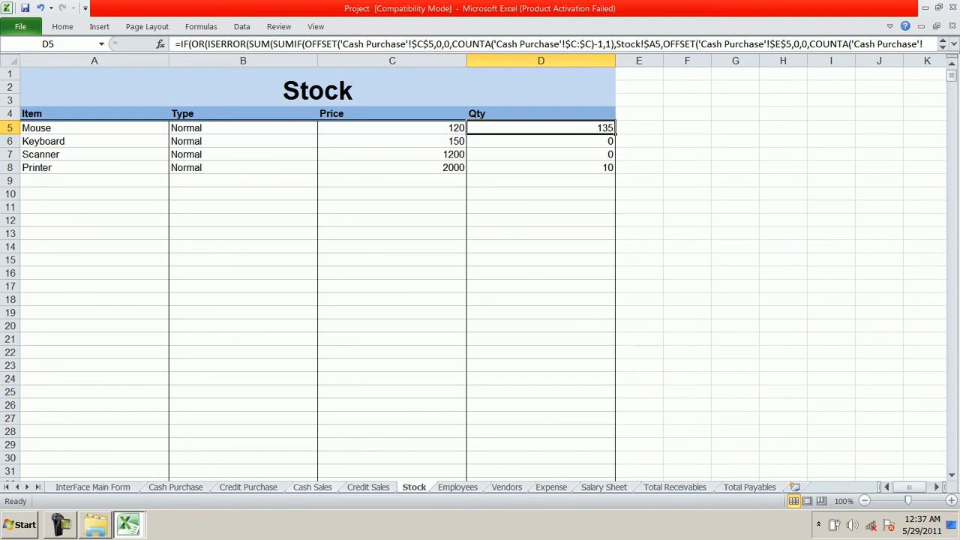
# Step: On the Cash Sales sheet, enter the current date, 5/29/2011, in A7 and choose Mouse as the goods in B7
pyautogui.click(312, 487)
pyautogui.click(63, 177)
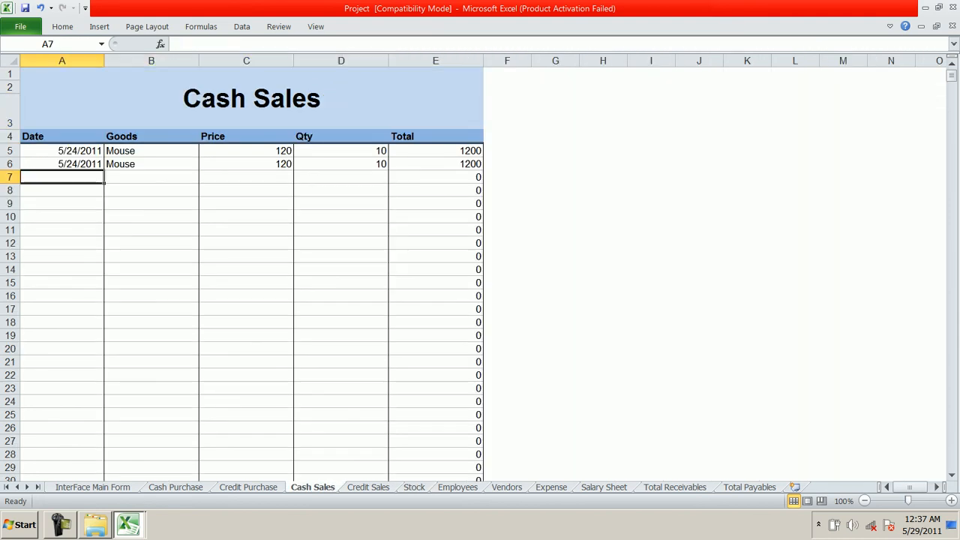
pyautogui.hotkey('ctrl', ';')
pyautogui.press('Tab')
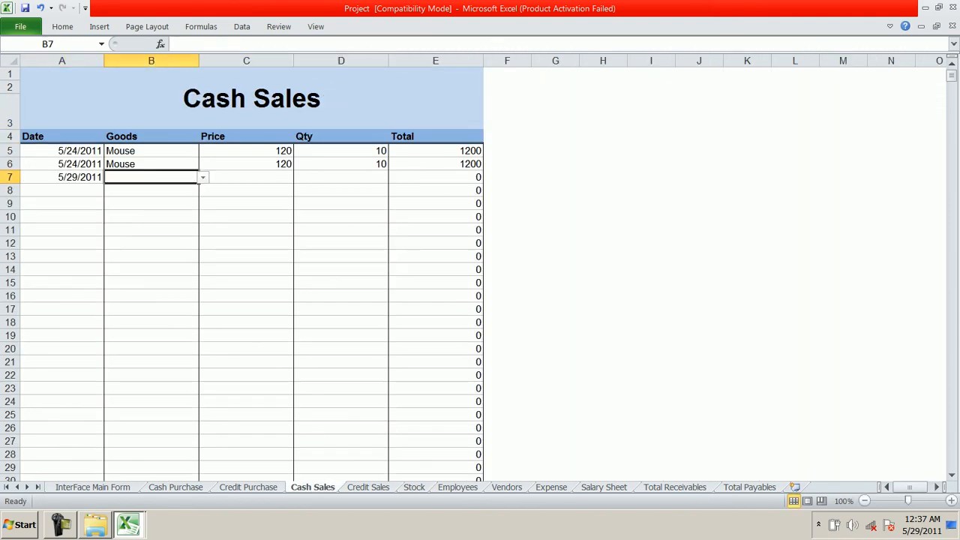
pyautogui.hotkey('alt', 'Down')
pyautogui.press('Return')
# Step: Set the quantity in D7 of the Cash Sales sheet to 10 and recheck the Mouse quantity on the Stock sheet
pyautogui.press('Tab')
pyautogui.press('Down')
pyautogui.press('Up')
pyautogui.press('Right')
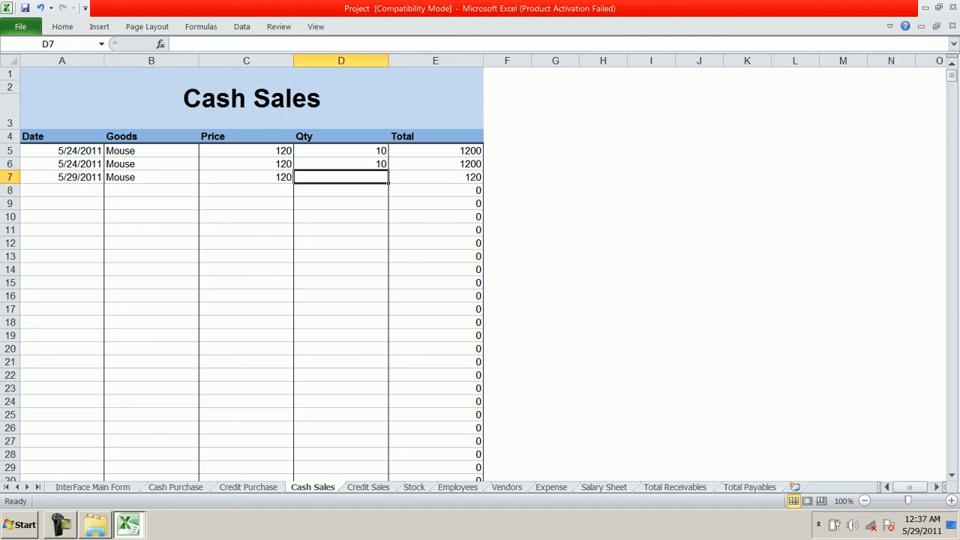
pyautogui.write('10')
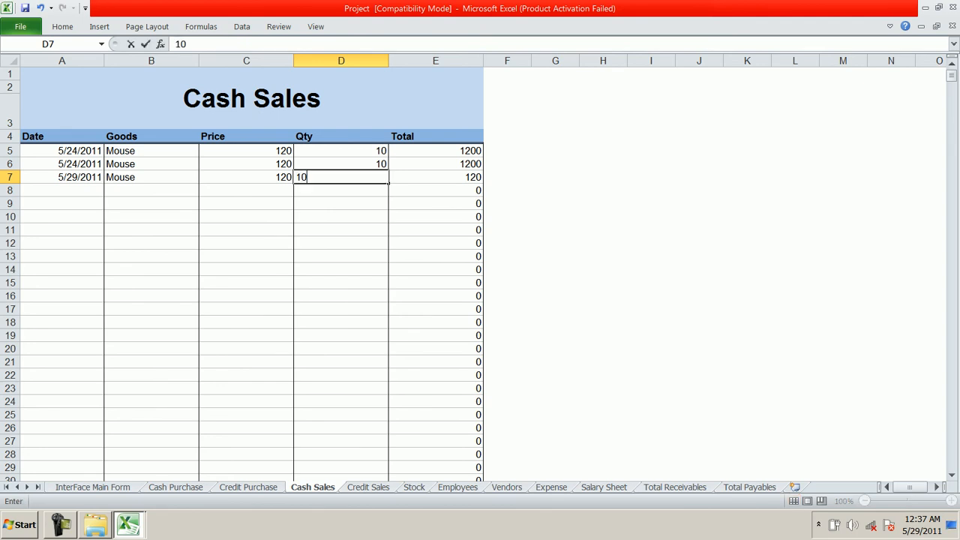
pyautogui.press('Right')
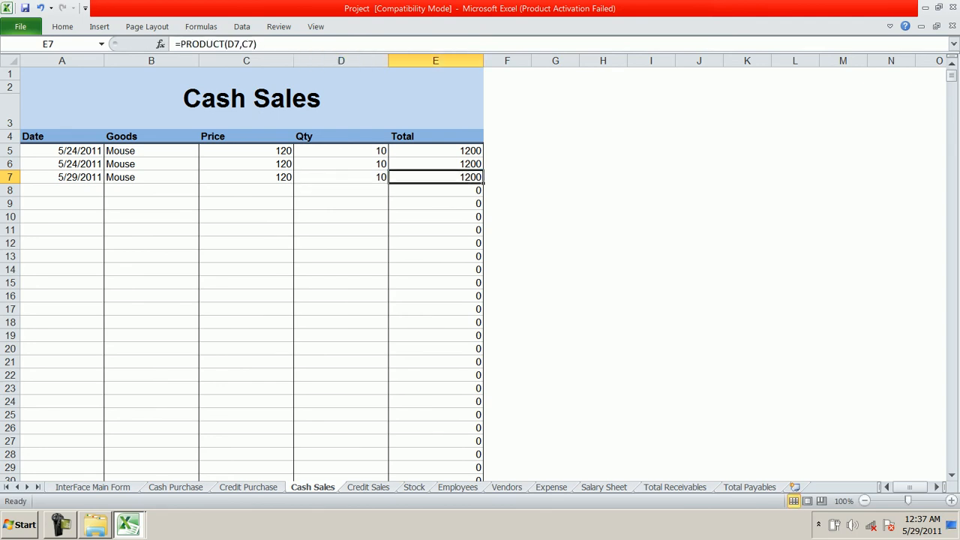
pyautogui.click(414, 487)
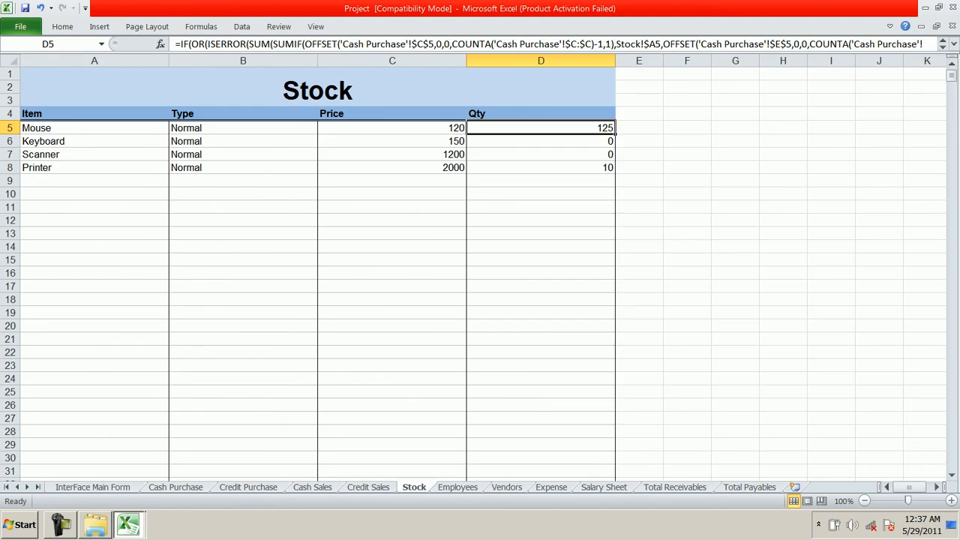
# Step: Enter the current date, 5/29/2011, in cell A9 of the Credit Sales sheet
pyautogui.hotkey('ctrl', 'pageup')
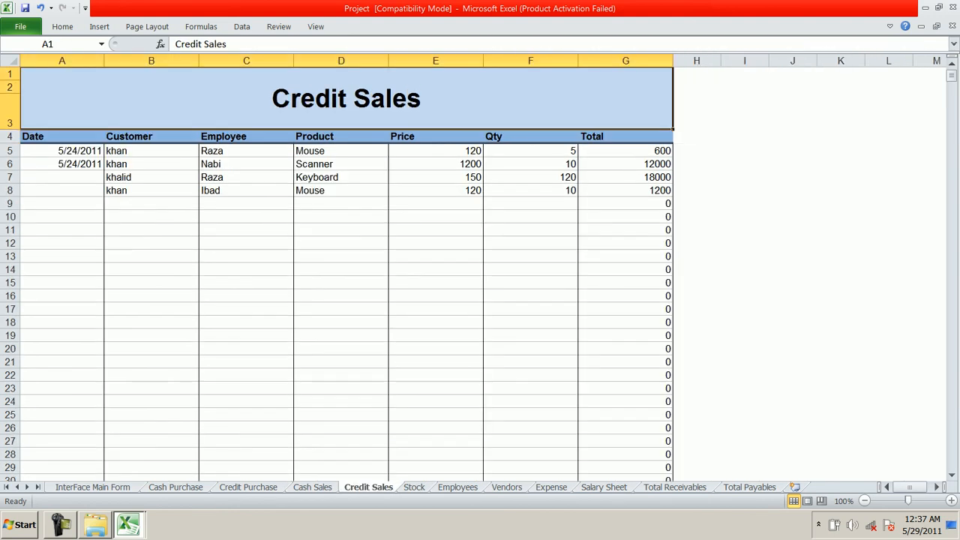
pyautogui.click(62, 203)
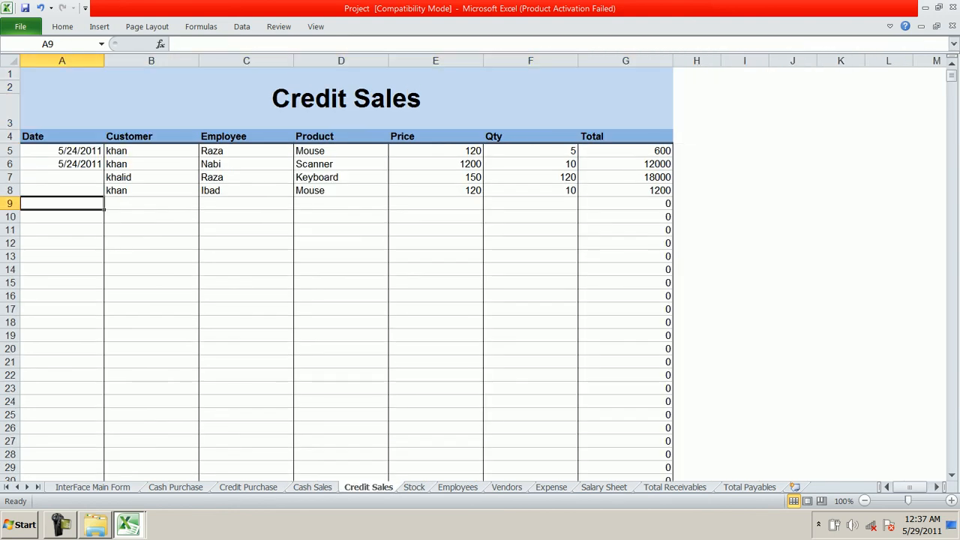
pyautogui.hotkey('ctrl', ';')
pyautogui.press('Tab')
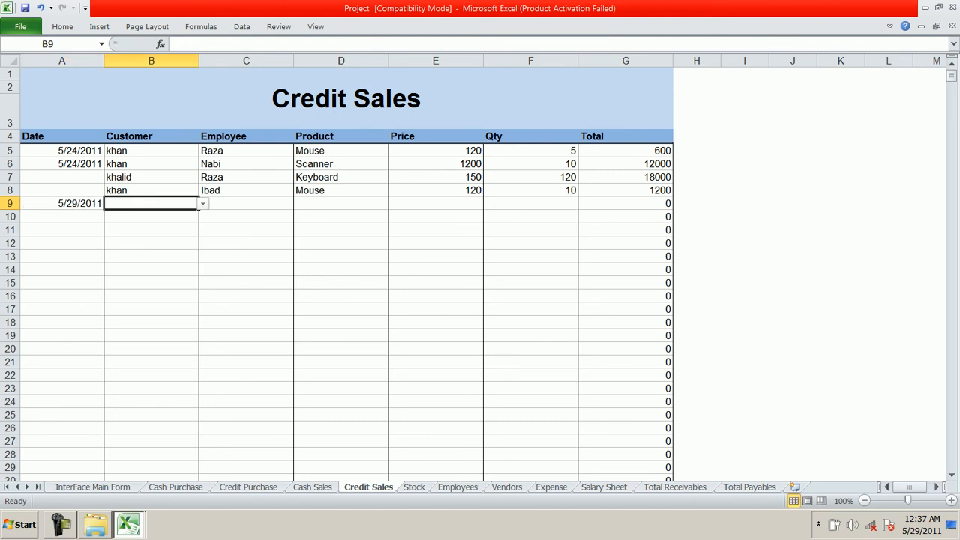
# Step: Choose the first listed name as the Customer and the second listed name as the Employee in row 9
pyautogui.hotkey('alt', 'Down')
pyautogui.press('Return')
pyautogui.press('Tab')
pyautogui.hotkey('alt', 'Down')
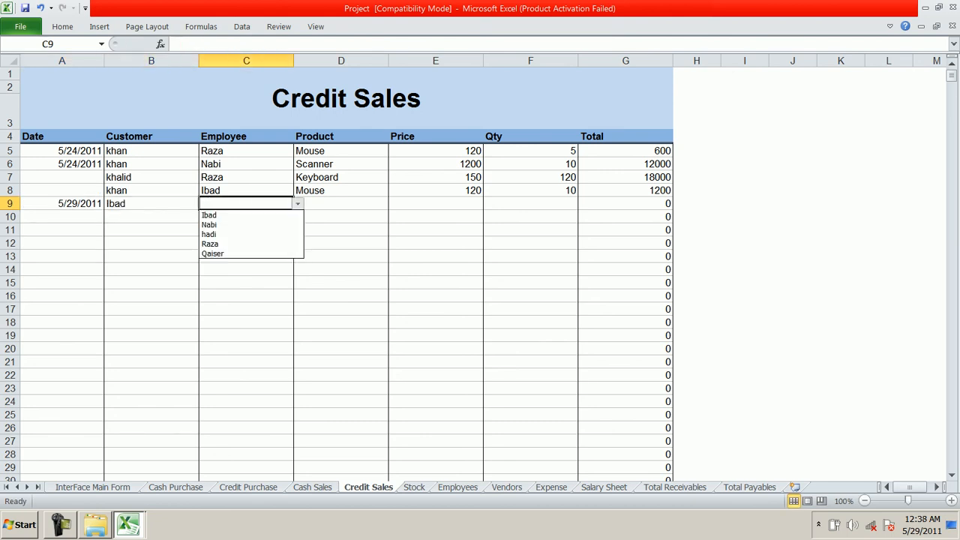
pyautogui.press('Down')
pyautogui.press('Down')
pyautogui.press('Return')
pyautogui.press('Tab')
# Step: Choose Mouse as the product in D9 of the Credit Sales sheet
pyautogui.hotkey('alt', 'Down')
pyautogui.press('Down')
pyautogui.press('Down')
pyautogui.press('Up')
pyautogui.press('Return')
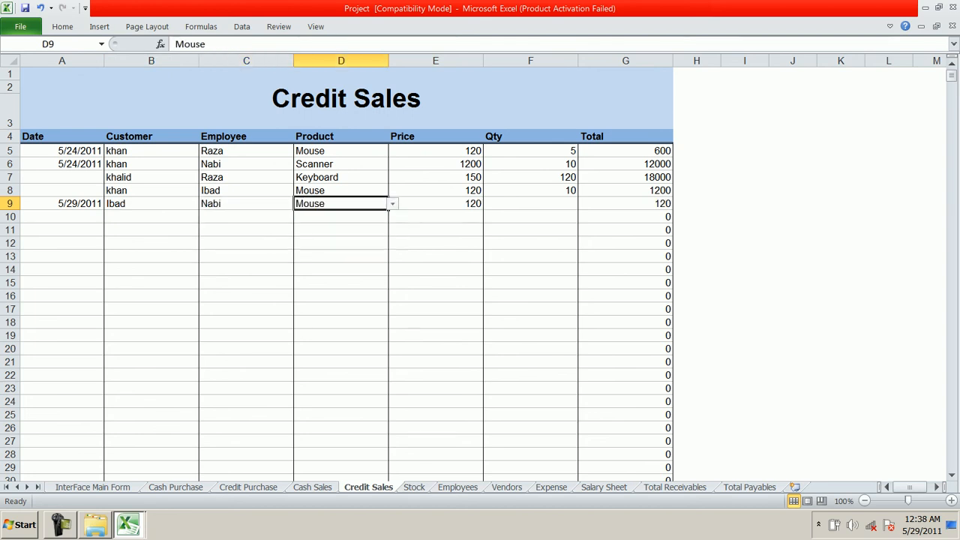
# Step: Set the quantity in F9 of the Credit Sales sheet to 25 and recheck the Mouse quantity on the Stock sheet
pyautogui.press('Tab')
pyautogui.press('Tab')
pyautogui.write('25')
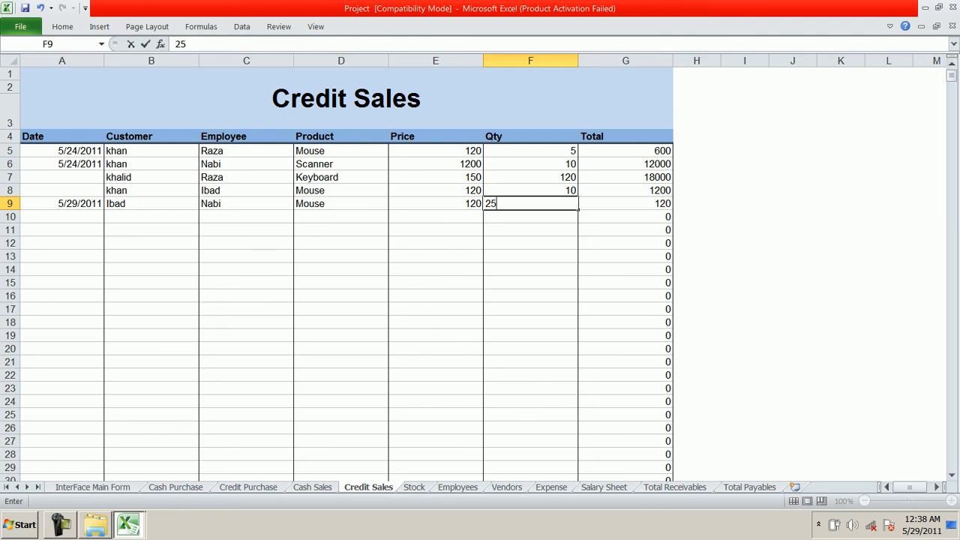
pyautogui.press('Tab')
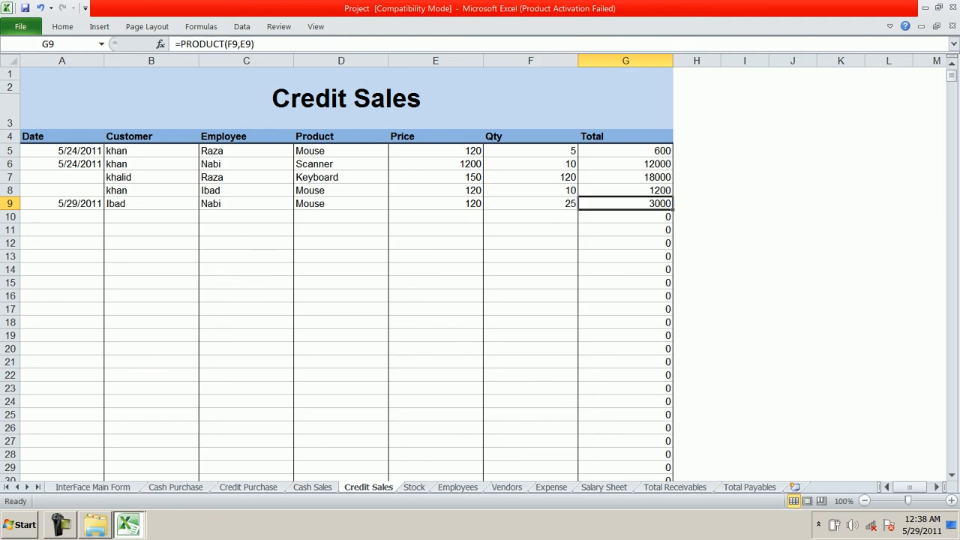
pyautogui.hotkey('ctrl', 'pagedown')
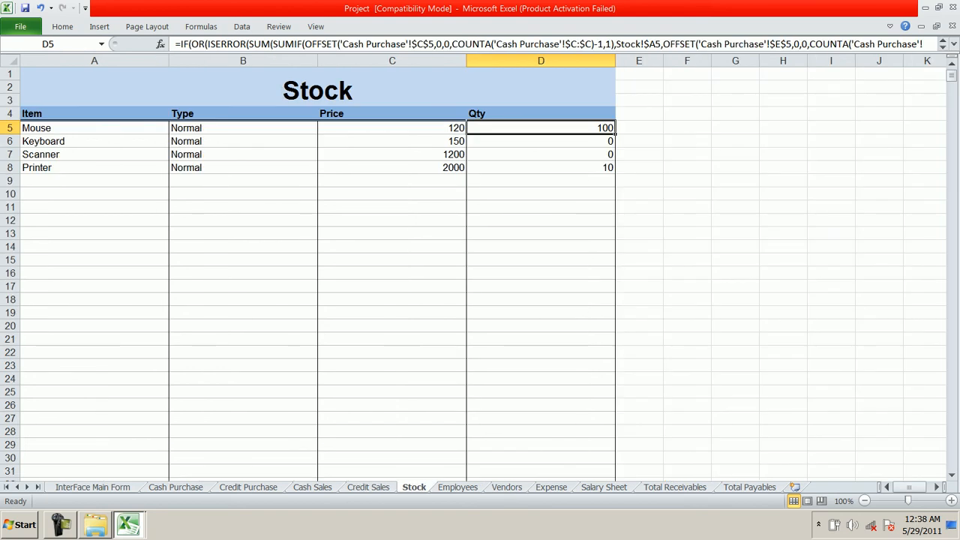
# Step: Examine the Mouse quantity formula in D5 of the Stock sheet, including its OFFSET and ISBLANK parts, leaving it unedited
pyautogui.press('F2')
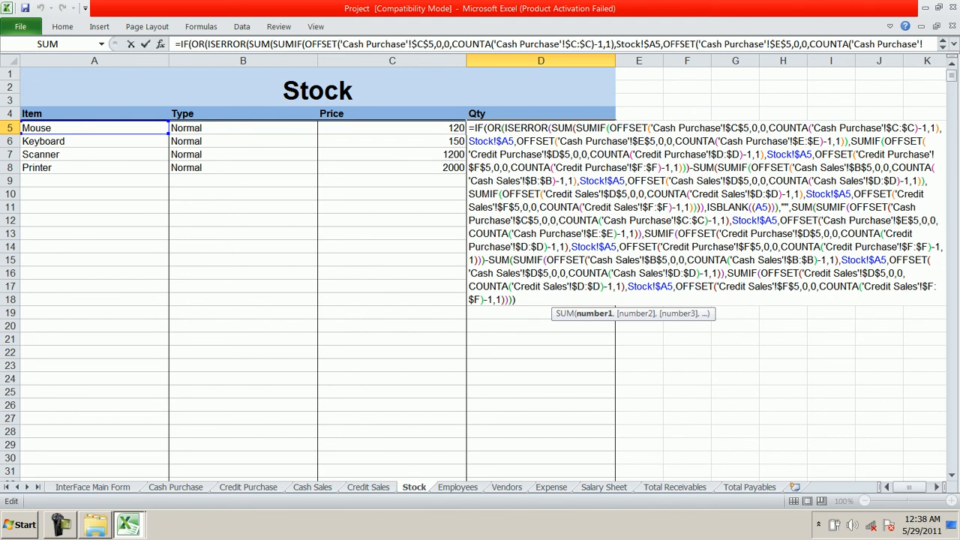
pyautogui.press('Return')
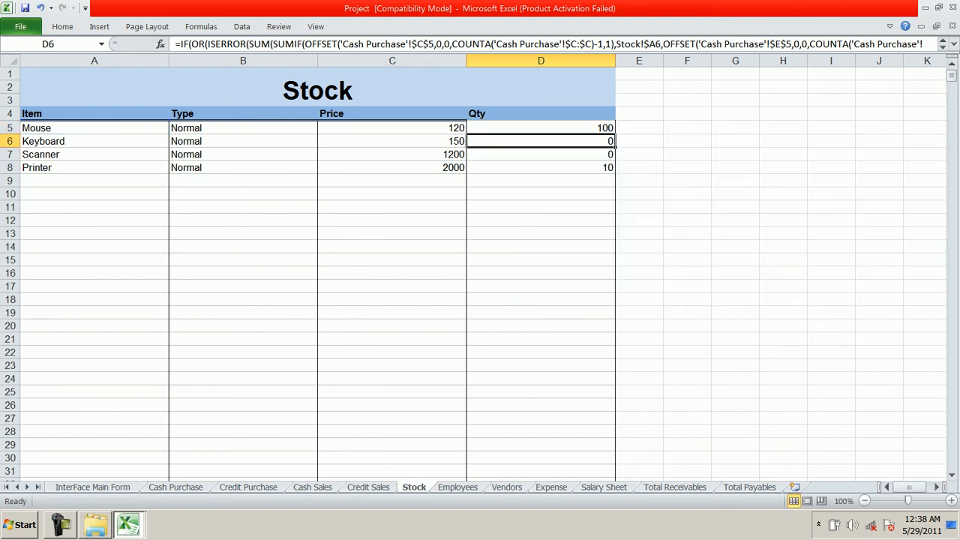
pyautogui.doubleClick(534, 127)
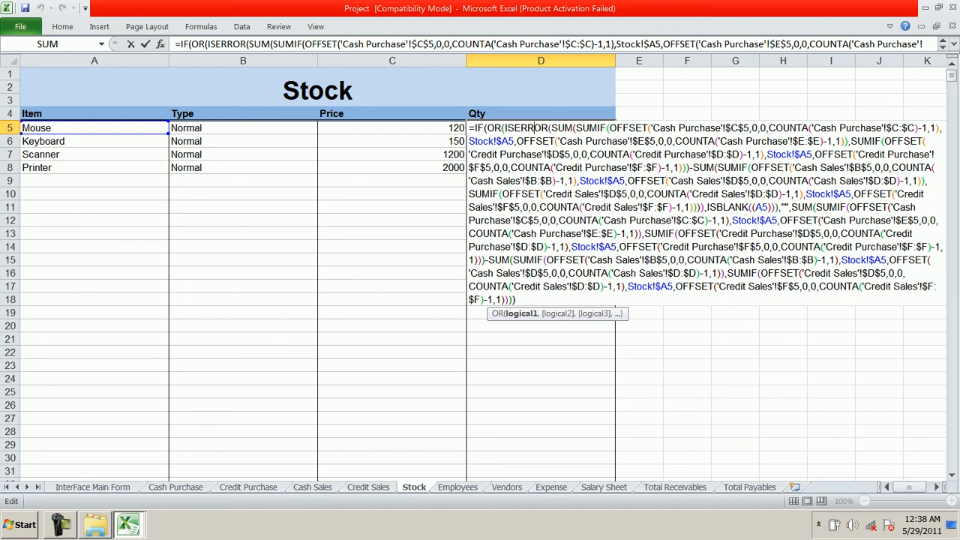
pyautogui.doubleClick(535, 141)
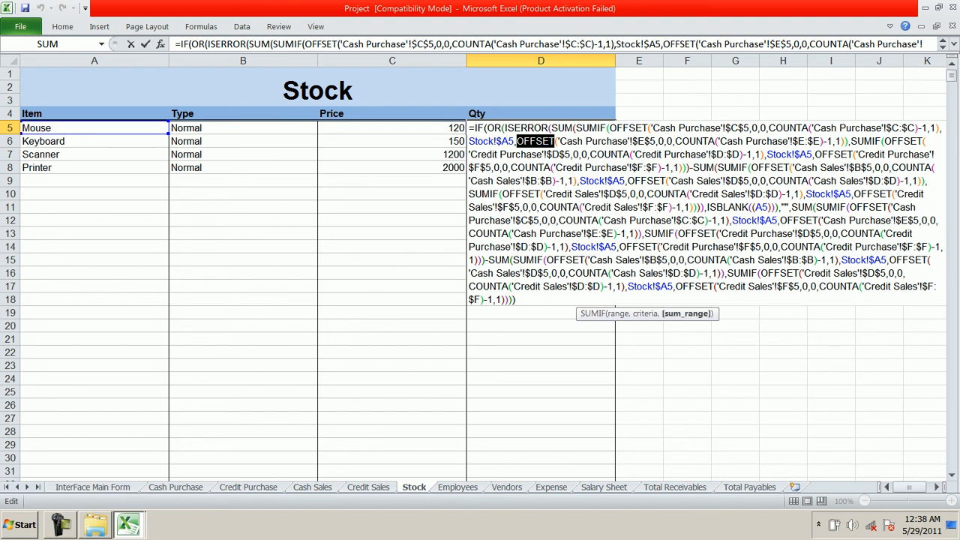
pyautogui.doubleClick(734, 168)
pyautogui.doubleClick(770, 167)
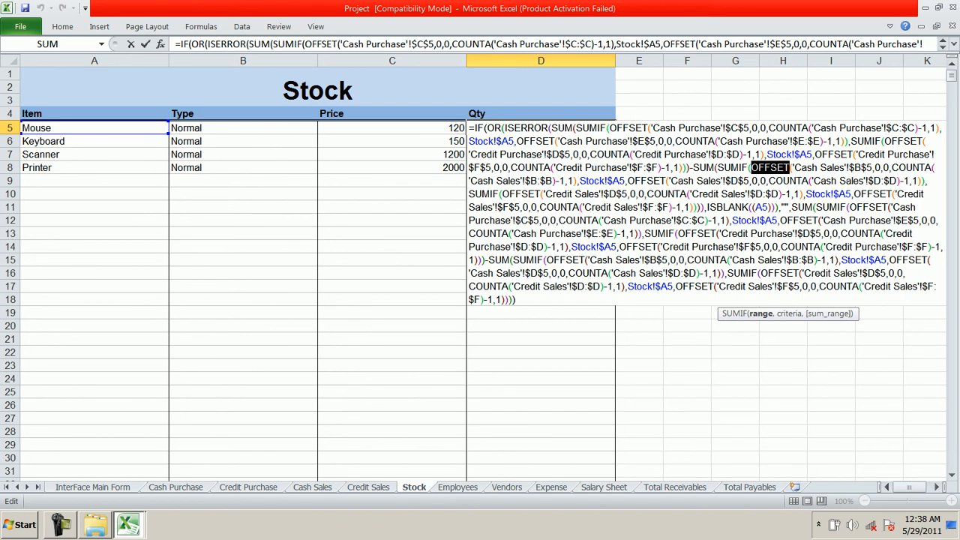
pyautogui.doubleClick(727, 207)
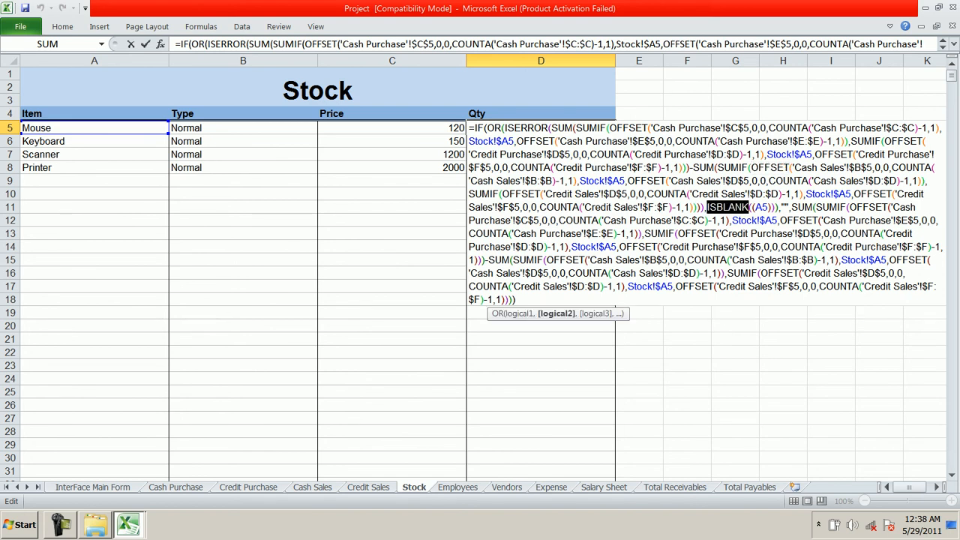
pyautogui.press('Return')
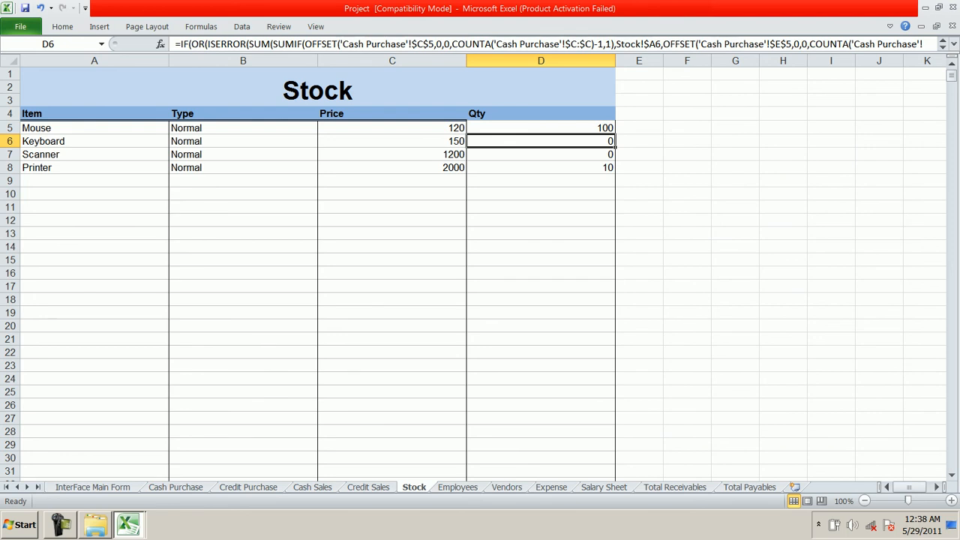
# Step: Examine how the amounts on the Expense sheet feed the Expense and Total columns of the Salary Sheet
pyautogui.click(551, 487)
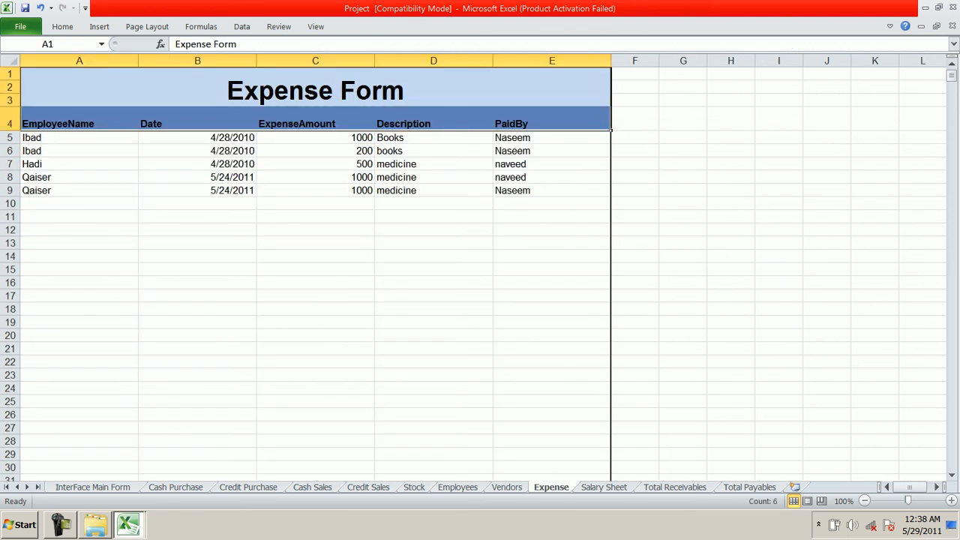
pyautogui.click(315, 150)
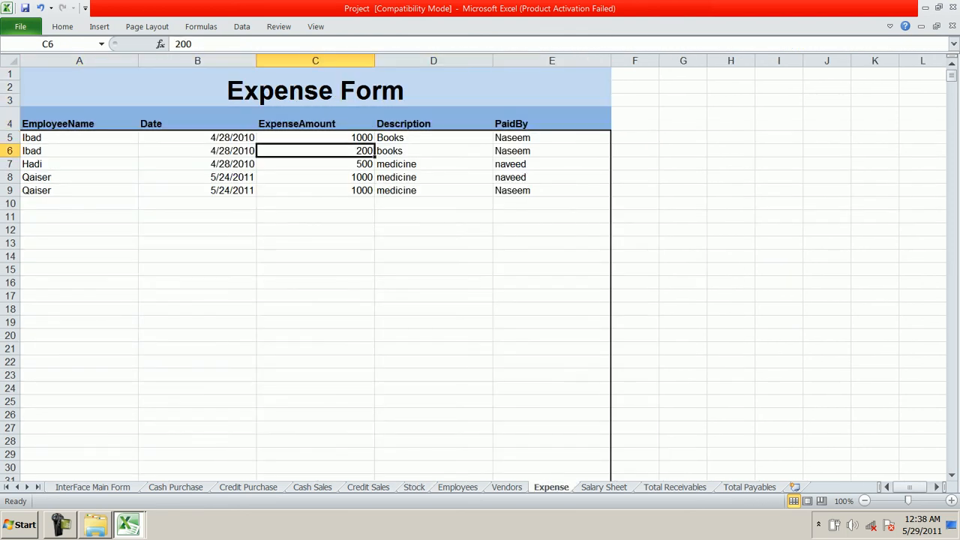
pyautogui.hotkey('ctrl', 'pagedown')
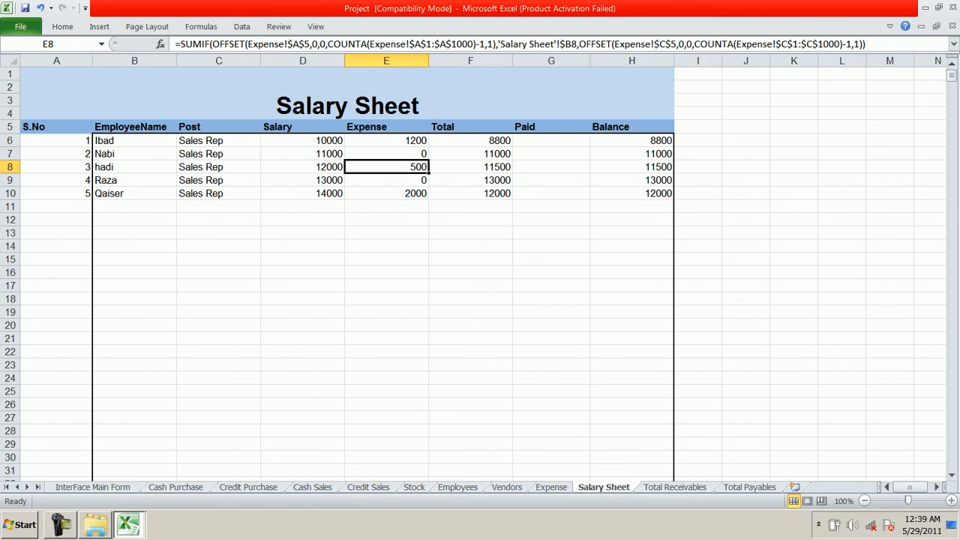
pyautogui.click(471, 180)
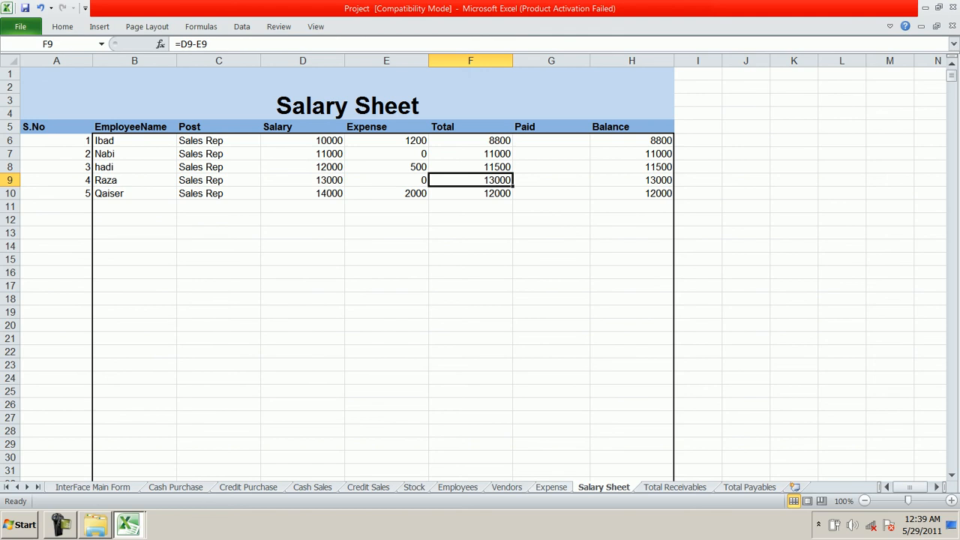
pyautogui.hotkey('ctrl', 'pageup')
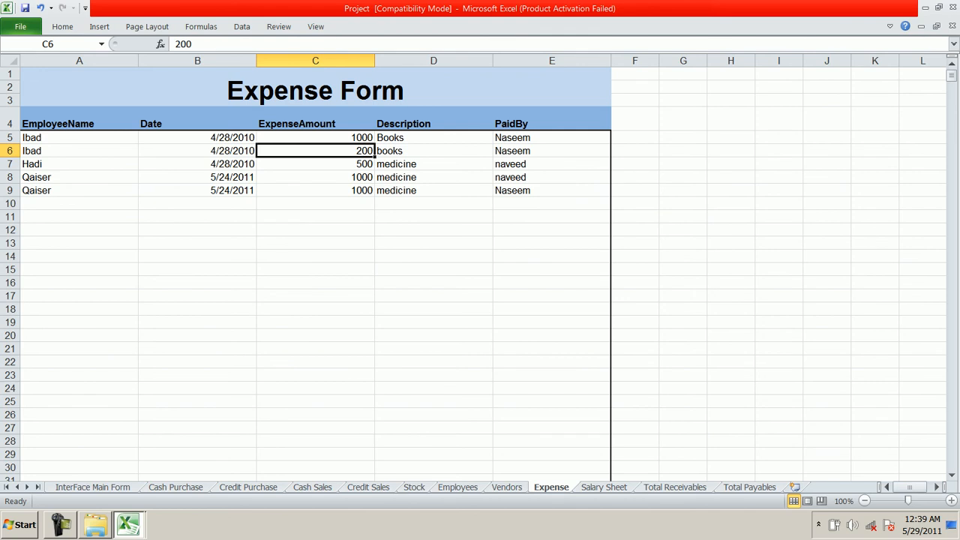
pyautogui.hotkey('ctrl', 'pagedown')
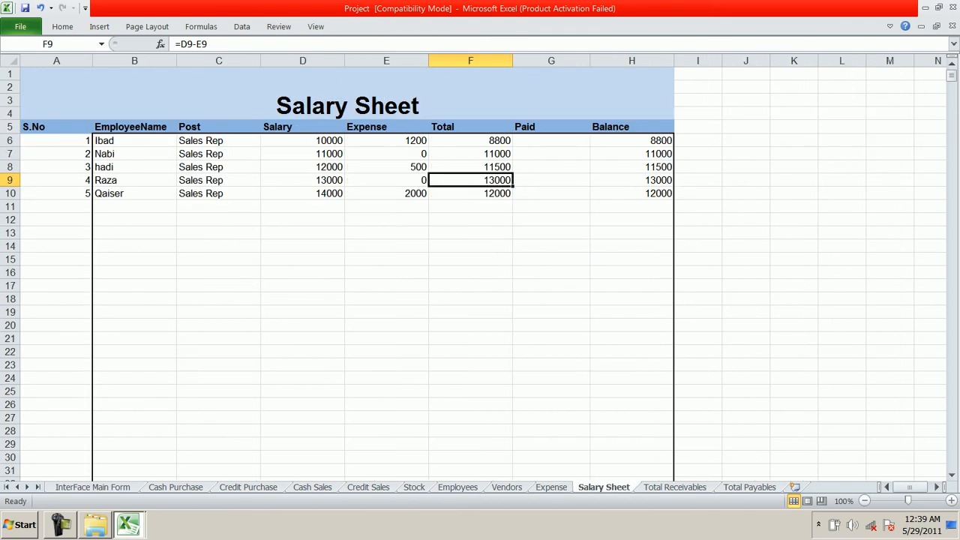
pyautogui.click(386, 140)
pyautogui.click(470, 168)
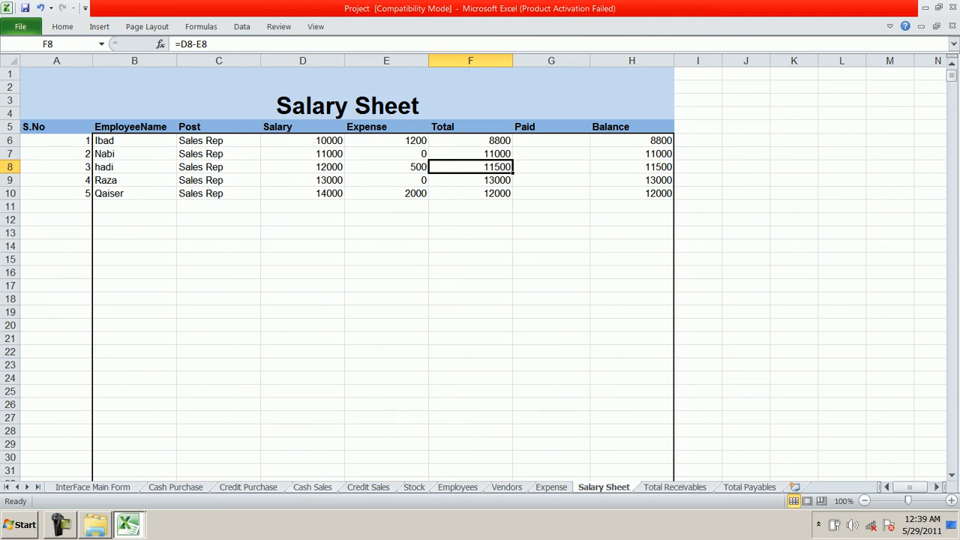
# Step: Review the Cash Sales and Credit Sales sheets and examine the Amount Receivable formula in B5 of the Total Receivables sheet
pyautogui.click(312, 487)
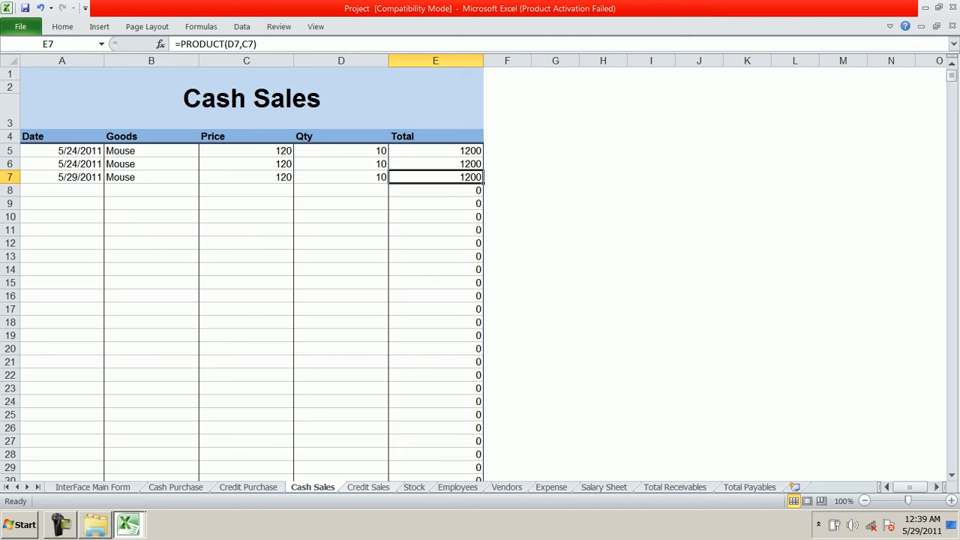
pyautogui.hotkey('ctrl', 'pagedown')
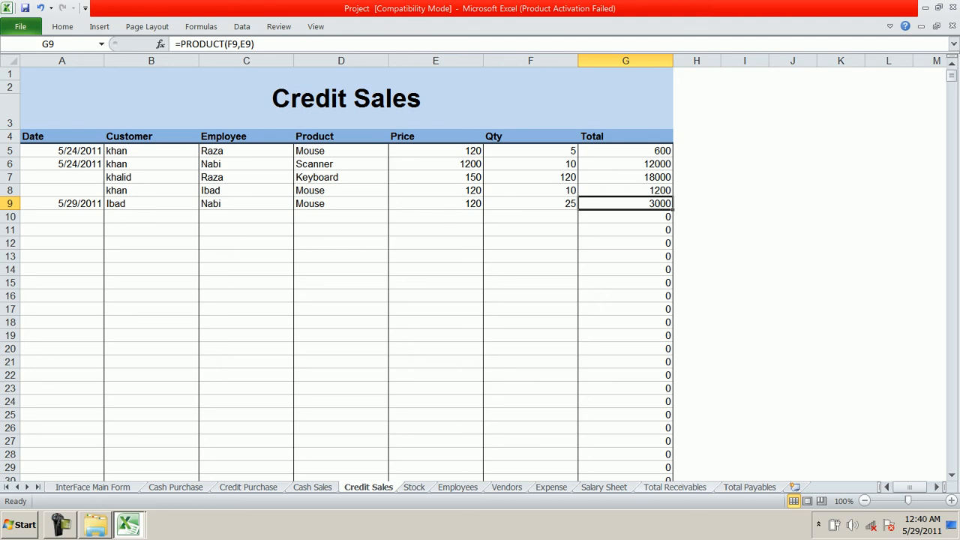
pyautogui.click(674, 487)
pyautogui.click(159, 136)
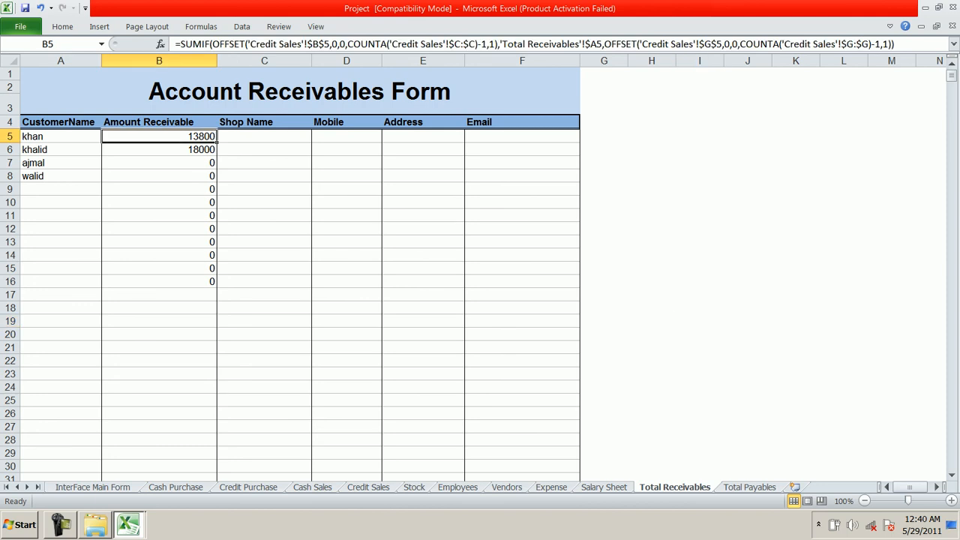
pyautogui.click(264, 136)
pyautogui.click(159, 136)
pyautogui.click(61, 137)
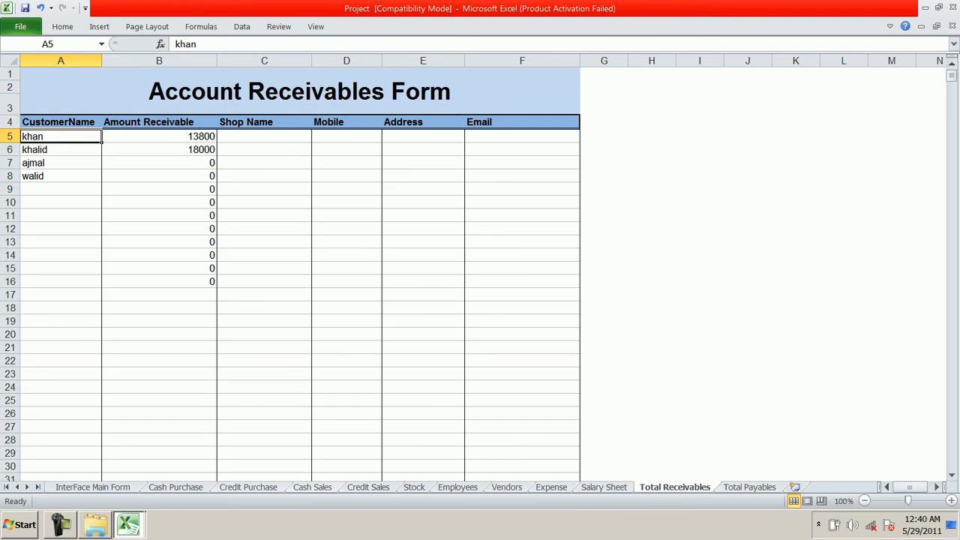
# Step: Compare the sum of G5, G6 and G8 on Credit Sales with B5 on Total Receivables, and return to the InterFace Main Form
pyautogui.click(368, 488)
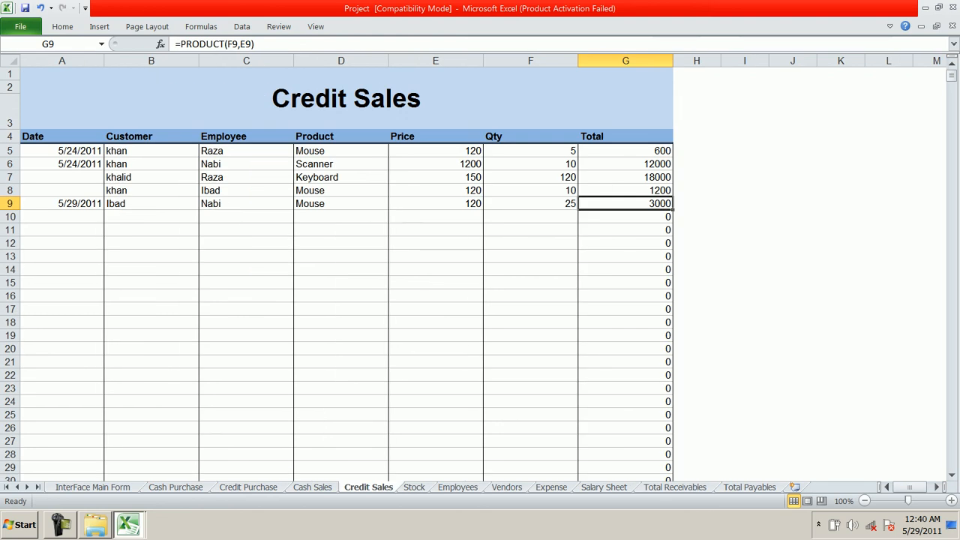
pyautogui.click(196, 153)
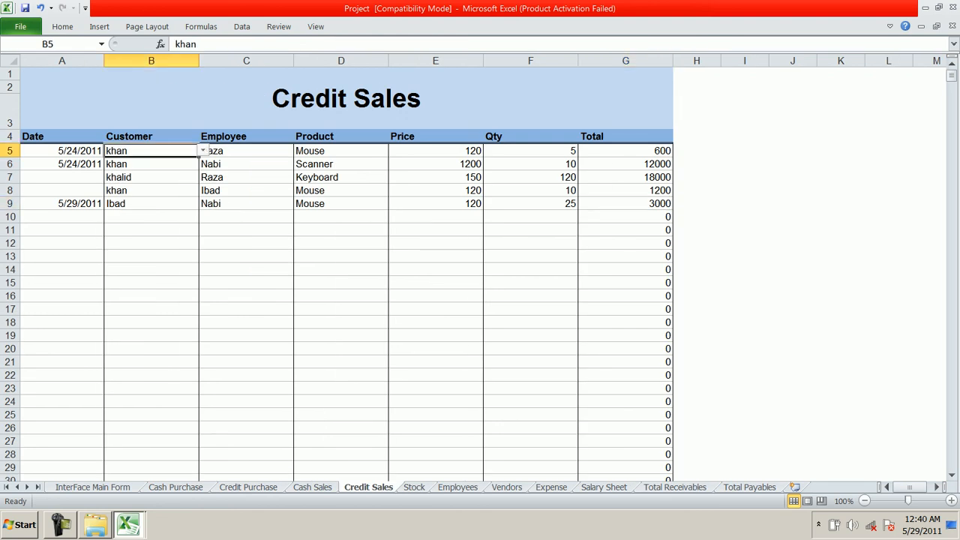
pyautogui.click(625, 151)
pyautogui.moveTo(625, 151); pyautogui.dragTo(625, 164)
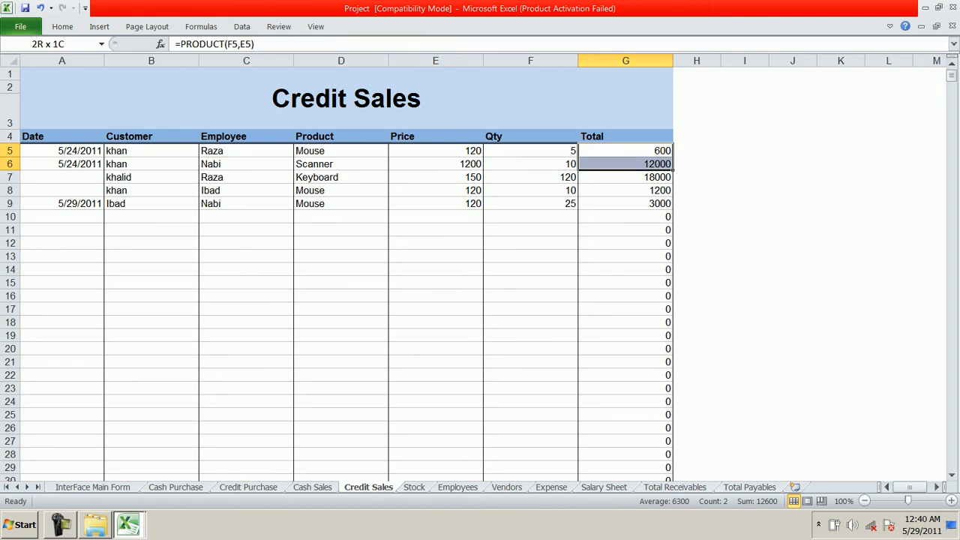
pyautogui.moveTo(625, 164); pyautogui.dragTo(625, 164)
pyautogui.keyDown('ctrl'); pyautogui.click(625, 191); pyautogui.keyUp('ctrl')
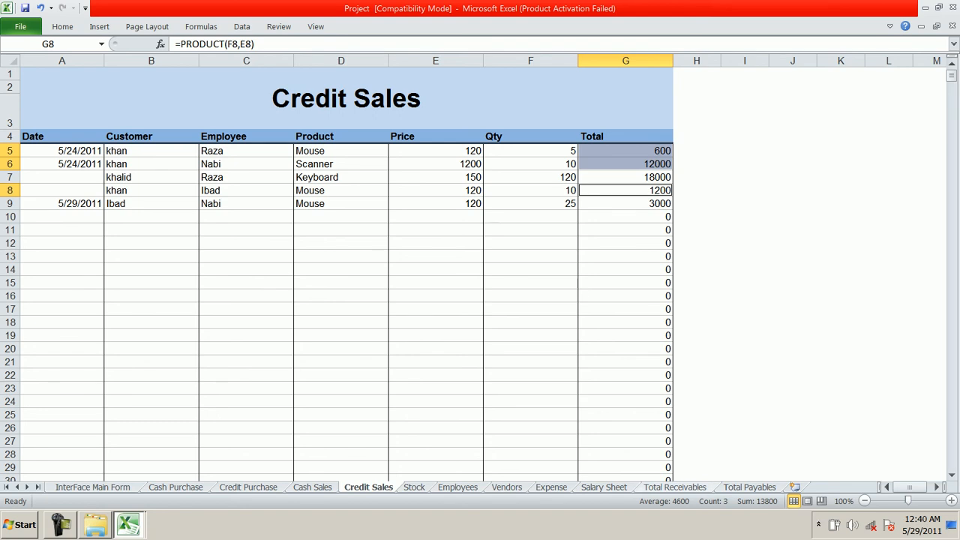
pyautogui.click(674, 487)
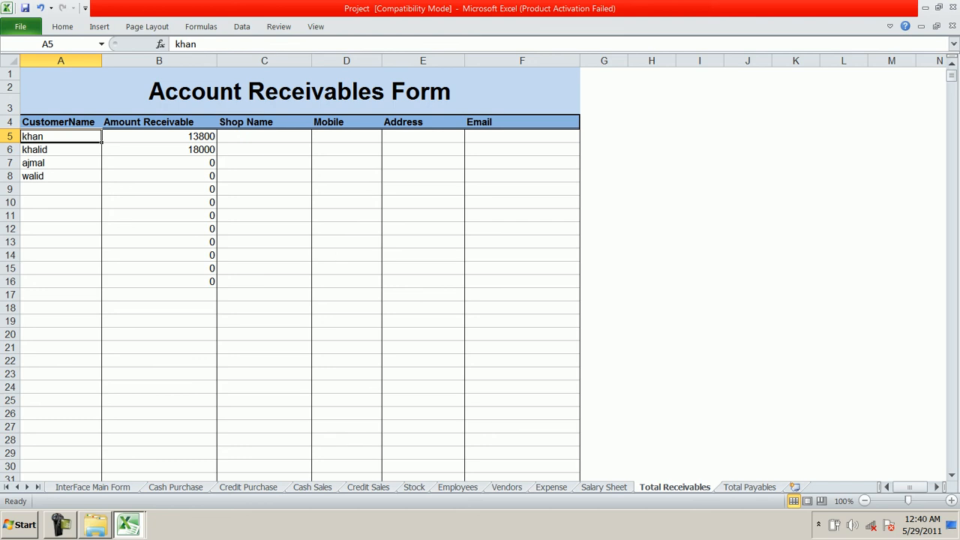
pyautogui.click(93, 487)
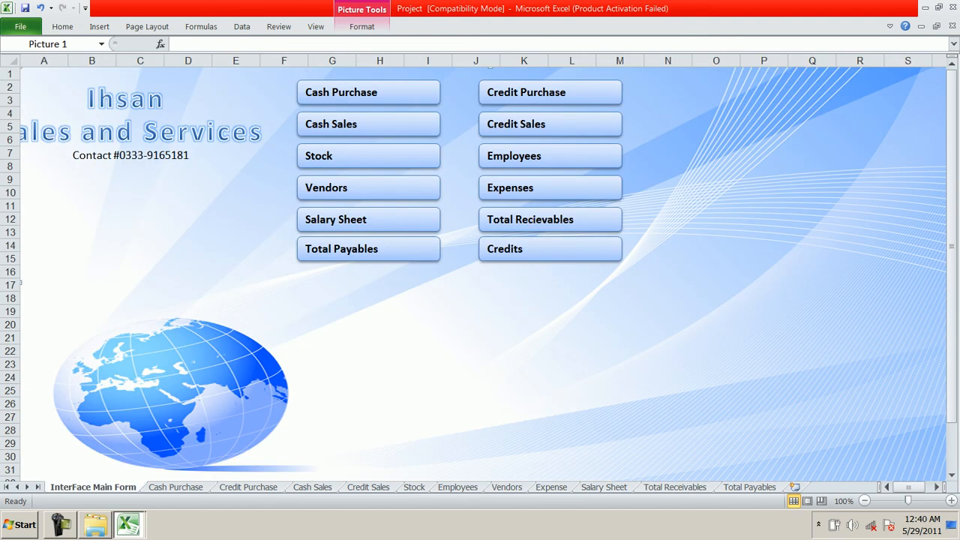